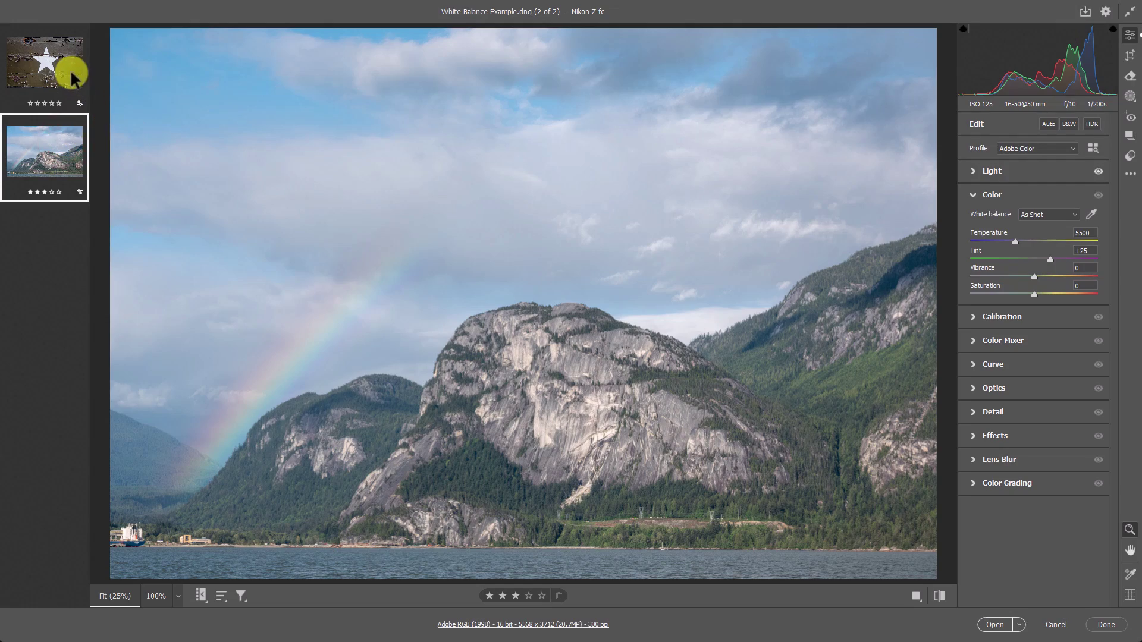
Replace the rainbow mountain photo with the star photo IMG_0408.CR2 from the filmstrip.
{"action": "left_click", "coordinate": [69, 73]}
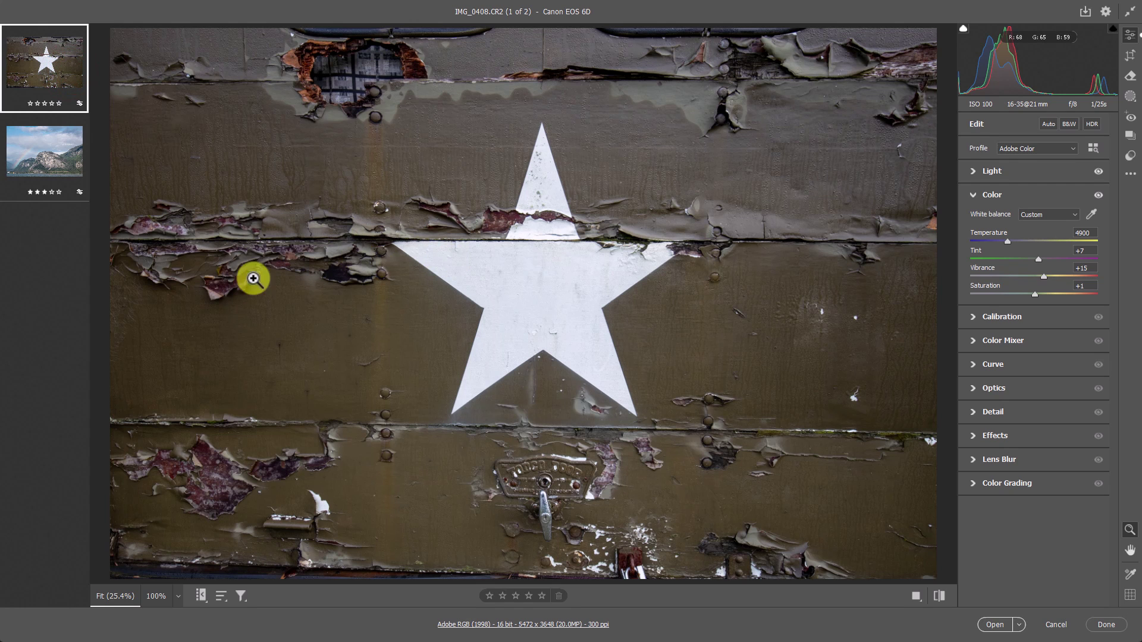
{"action": "left_click", "coordinate": [21, 152]}
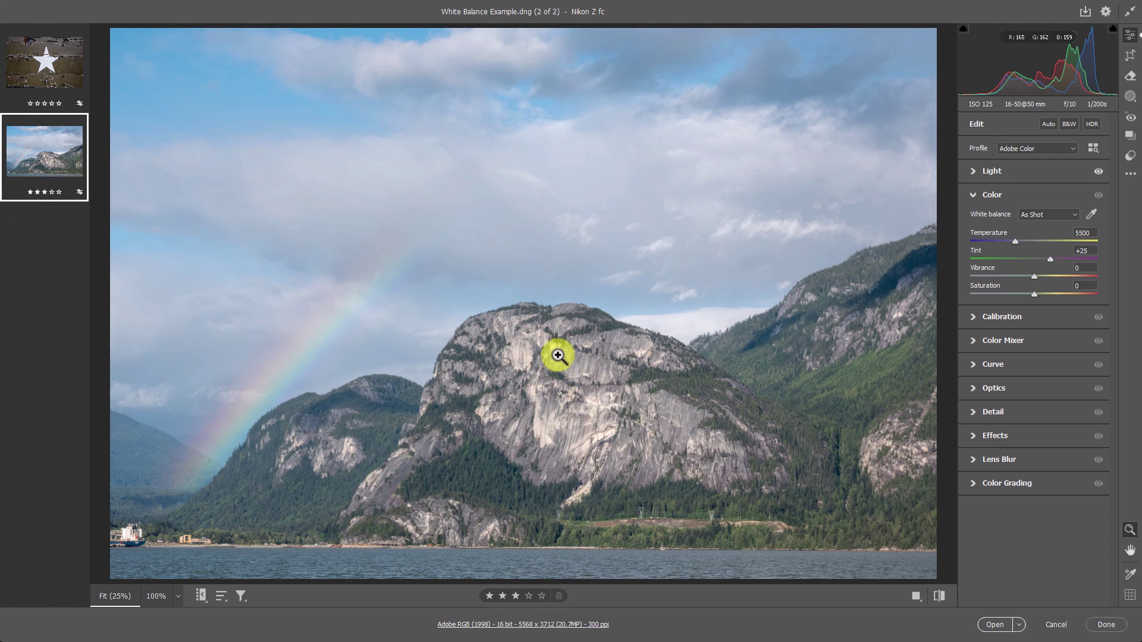
{"action": "left_click", "coordinate": [29, 51]}
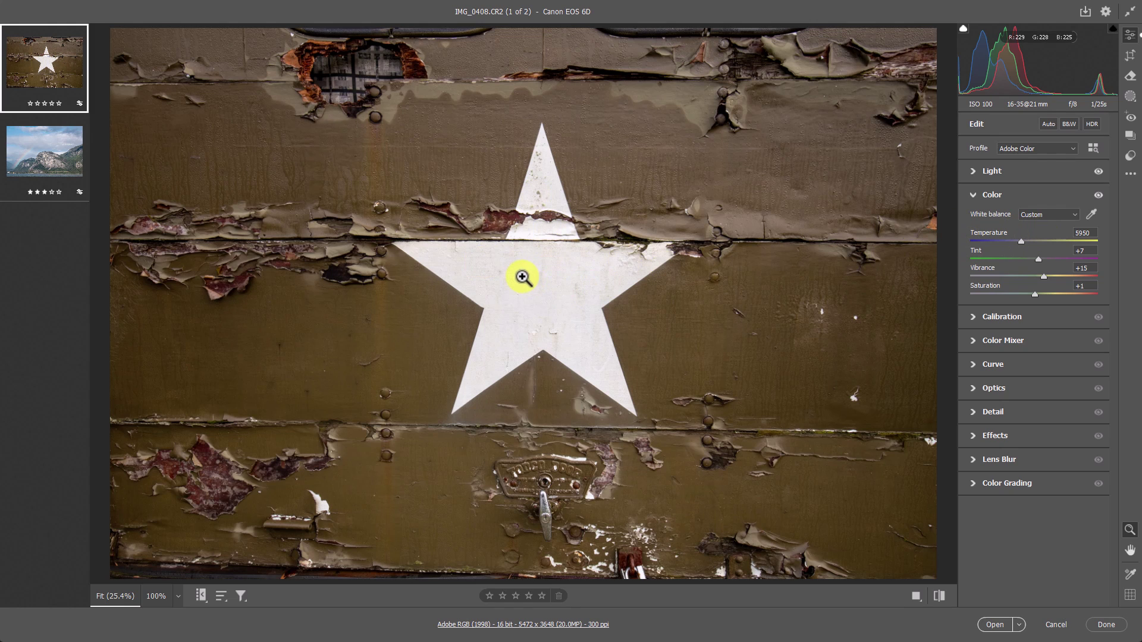
Sample white balance from the star, then the whole image, for Temperature 4900, Tint +7.
{"action": "key", "text": "shift"}
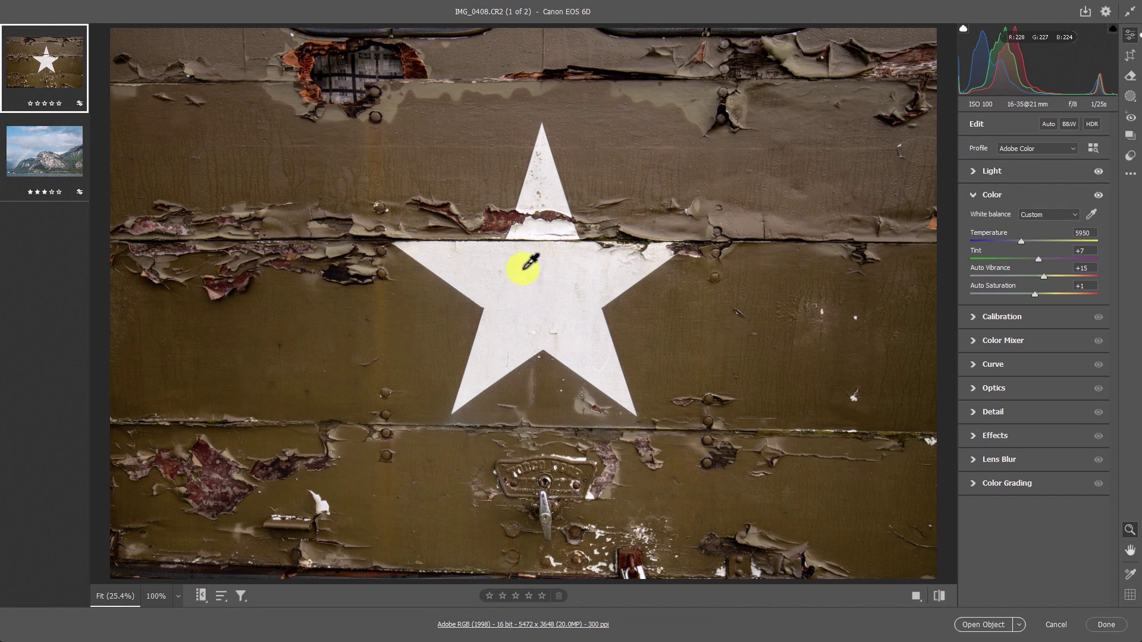
{"action": "left_click", "coordinate": [533, 245]}
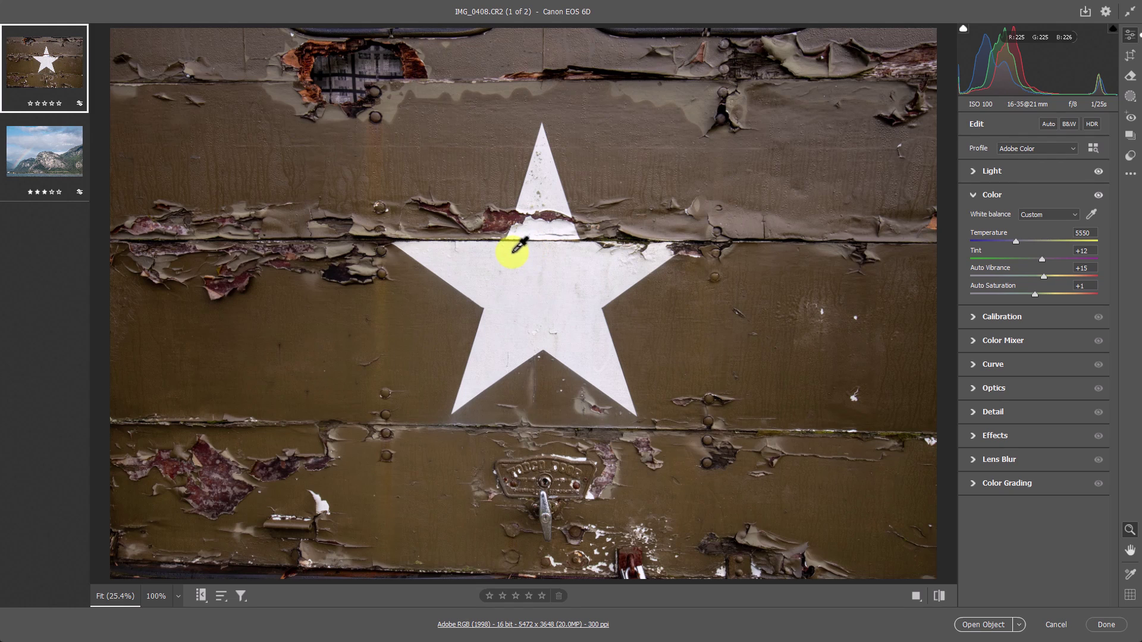
{"action": "left_click_drag", "start_coordinate": [513, 252], "coordinate": [591, 344]}
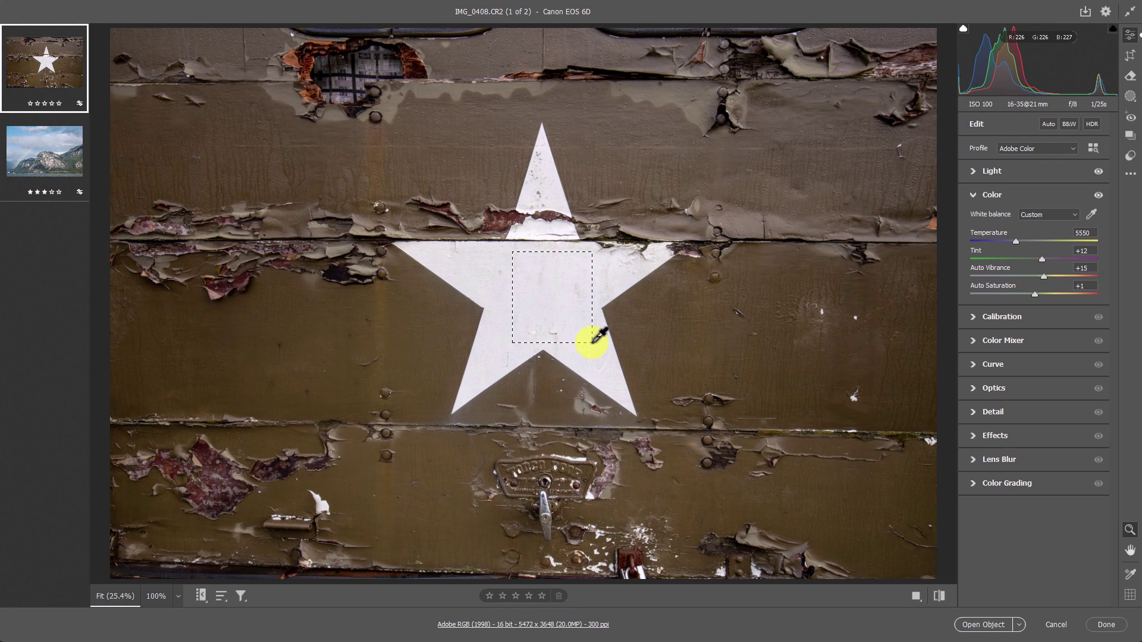
{"action": "left_click_drag", "start_coordinate": [593, 343], "coordinate": [593, 343]}
{"action": "key", "text": "z"}
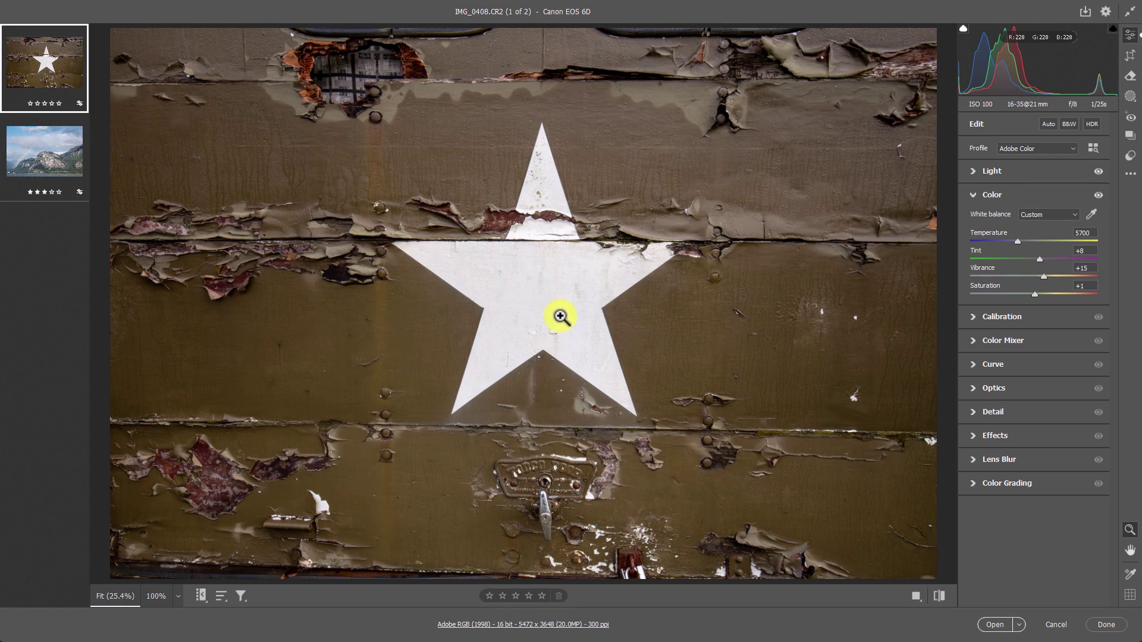
{"action": "key", "text": "i"}
{"action": "left_click_drag", "start_coordinate": [492, 258], "coordinate": [585, 306]}
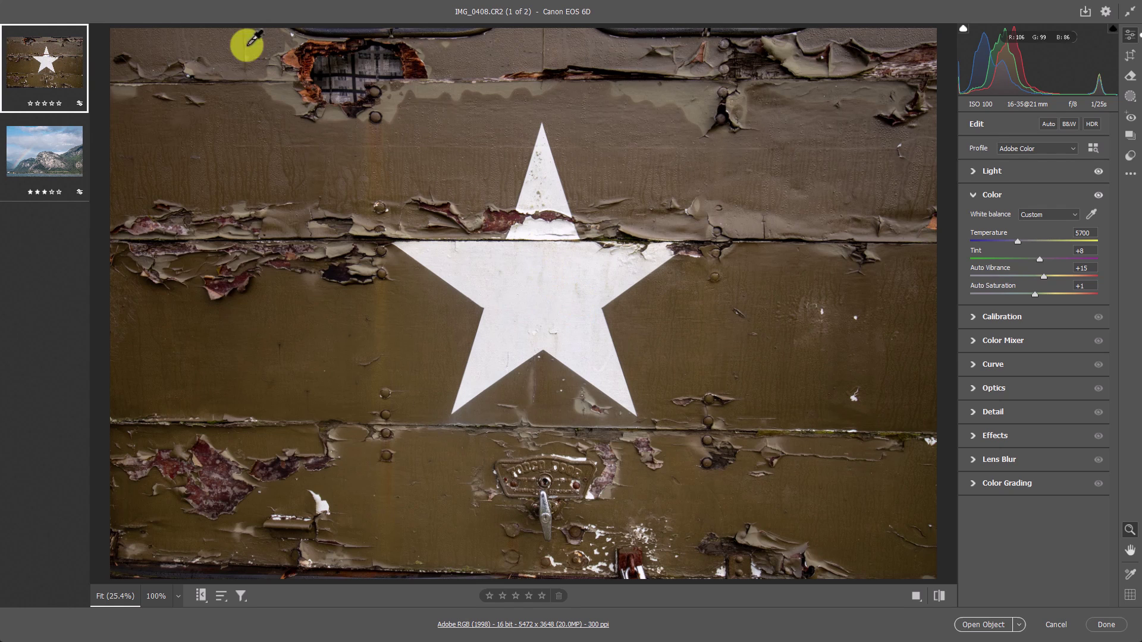
{"action": "key", "text": "shift"}
{"action": "left_click_drag", "start_coordinate": [113, 24], "coordinate": [938, 556]}
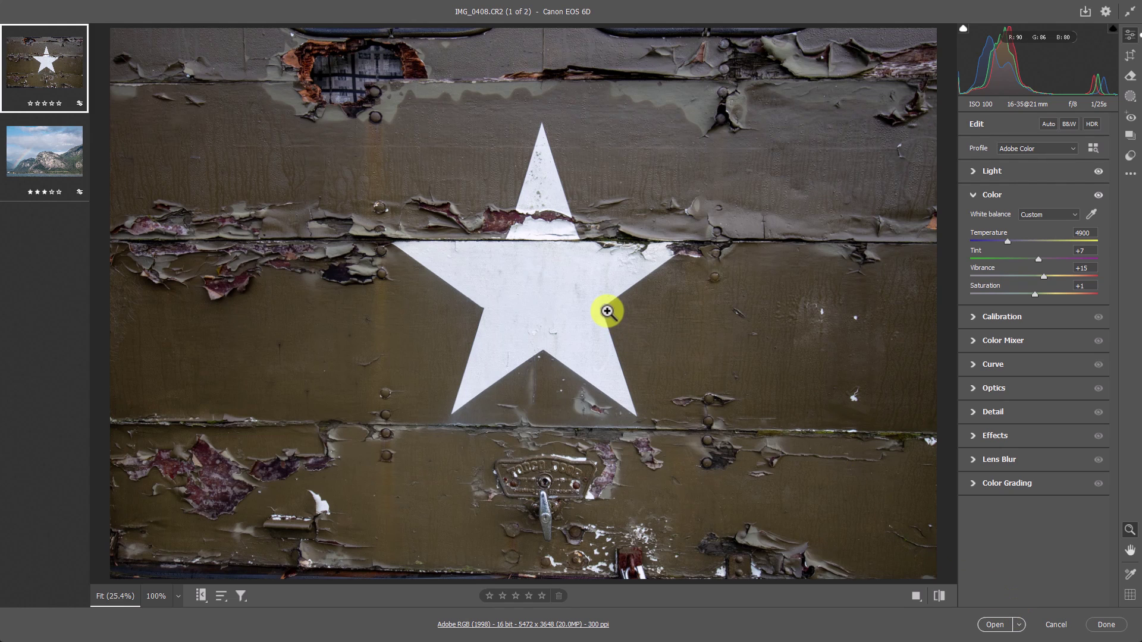
{"action": "key", "text": "shift"}
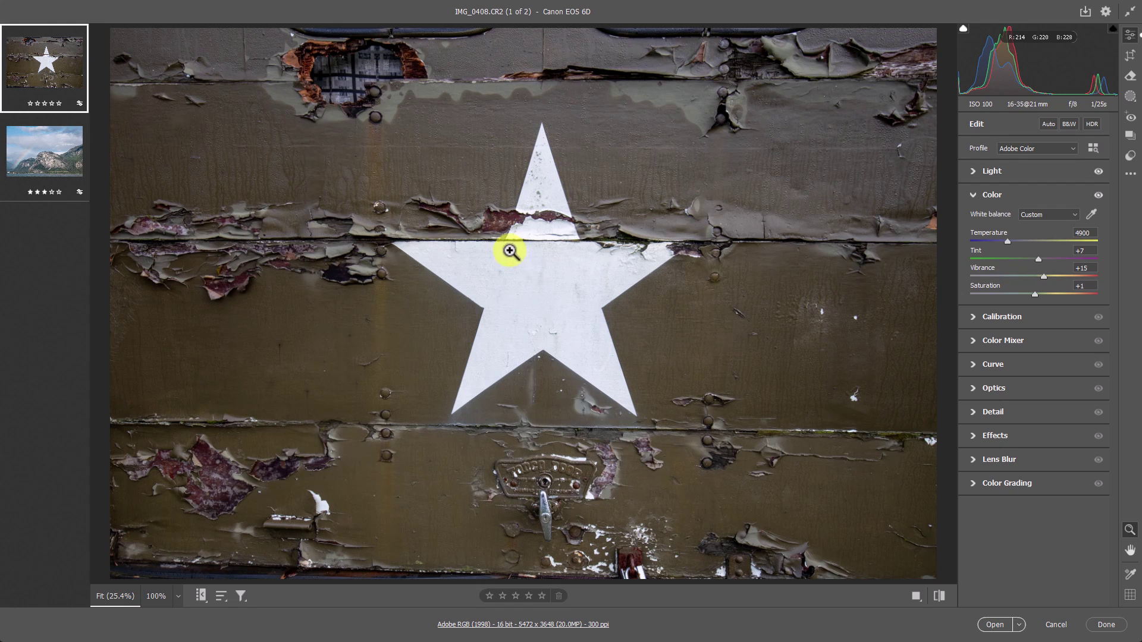
Sample the star and top-left corner, then try Temperature values from 3800 to 8400.
{"action": "left_click", "coordinate": [502, 256], "text": "shift"}
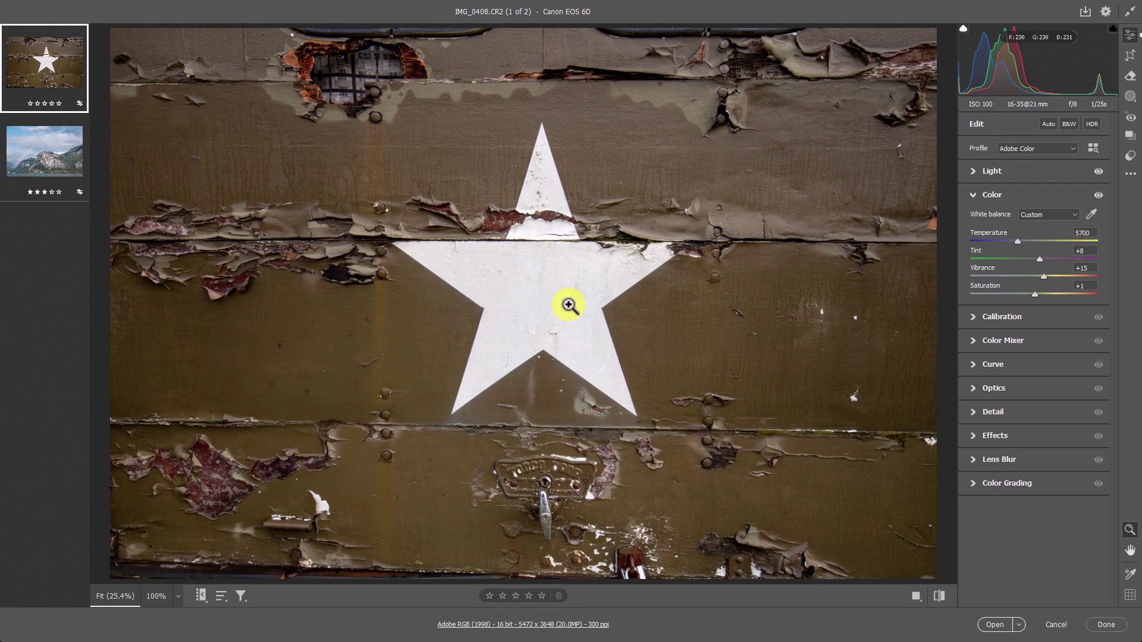
{"action": "key", "text": "shift"}
{"action": "left_click", "coordinate": [111, 29], "text": "shift"}
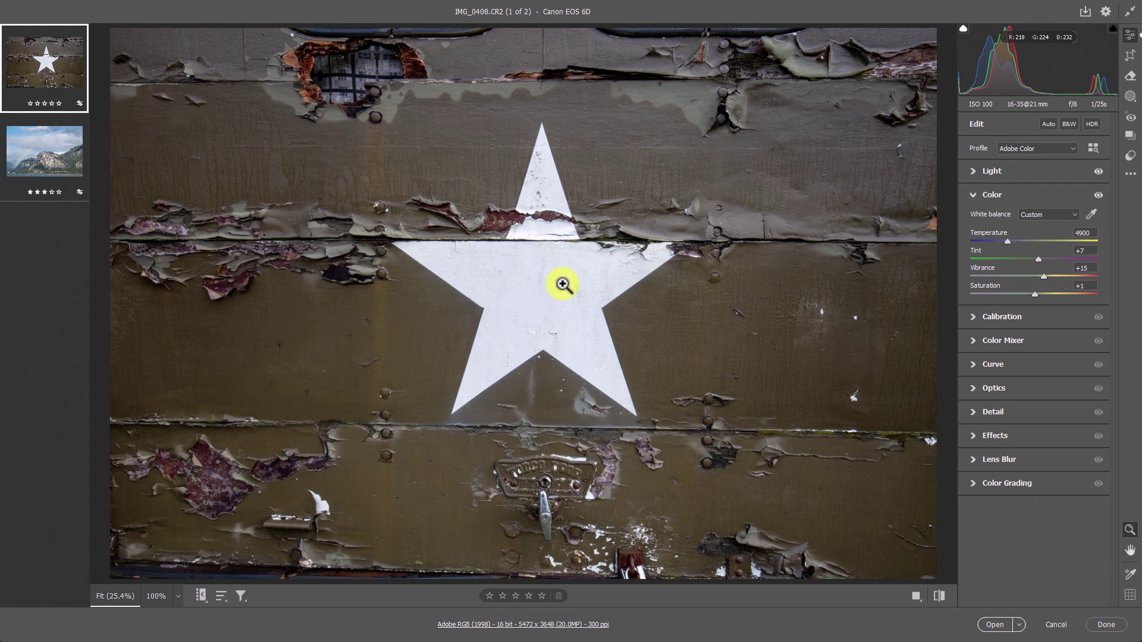
{"action": "left_click_drag", "start_coordinate": [1007, 240], "coordinate": [996, 239]}
{"action": "left_click", "coordinate": [1046, 240]}
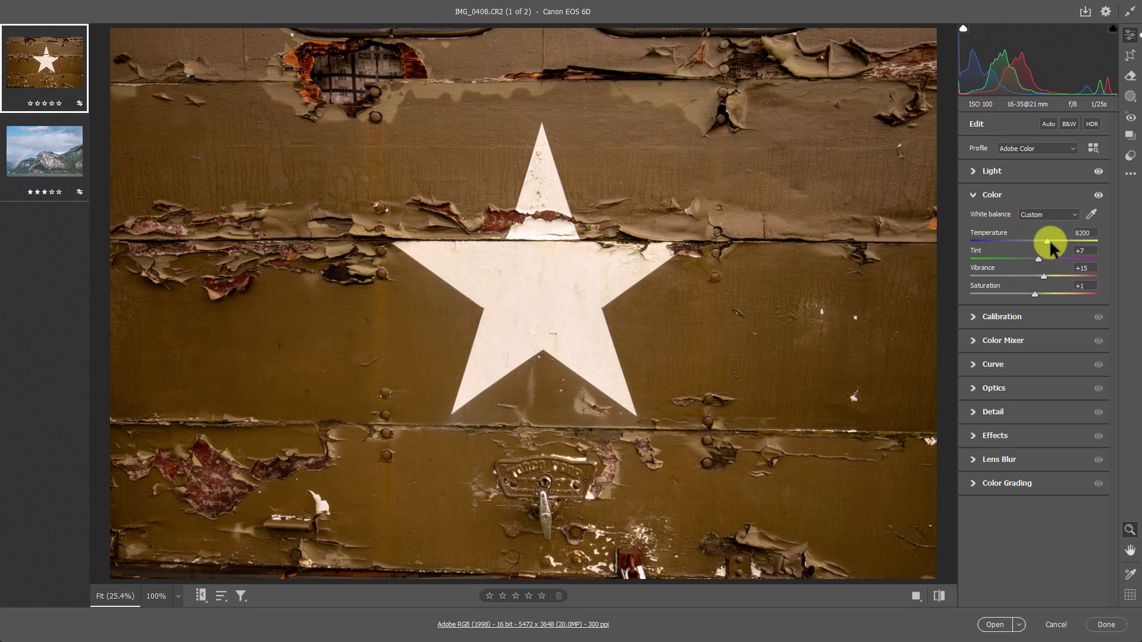
{"action": "left_click_drag", "start_coordinate": [1048, 240], "coordinate": [1050, 240]}
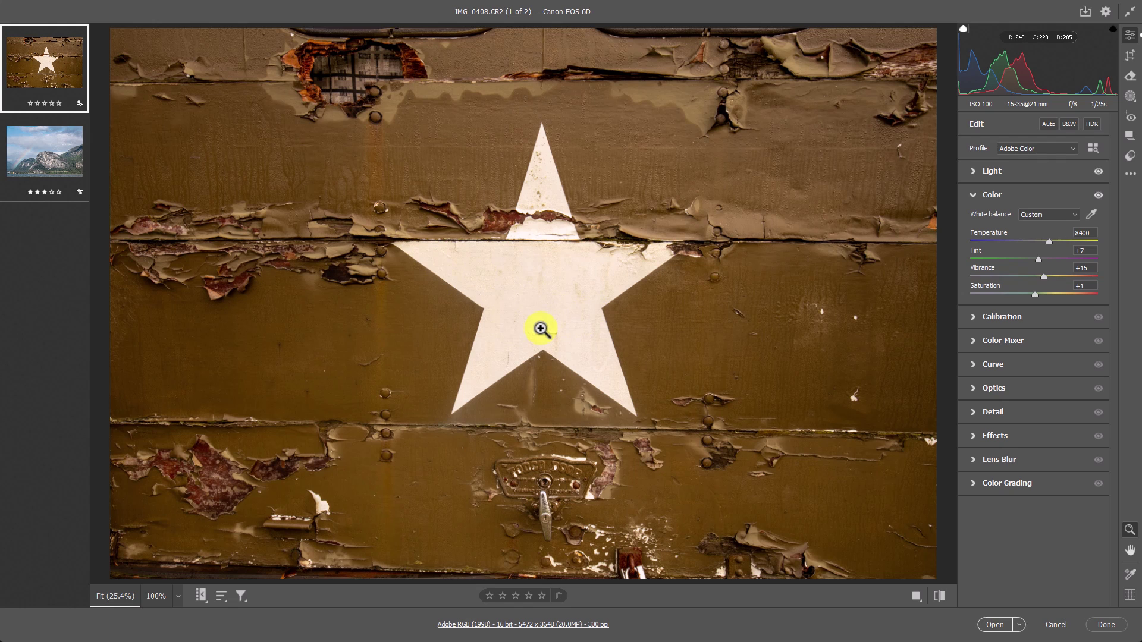
Resample the white star for Temperature 5700, Tint +8, then return to the mountain photo.
{"action": "key", "text": "shift"}
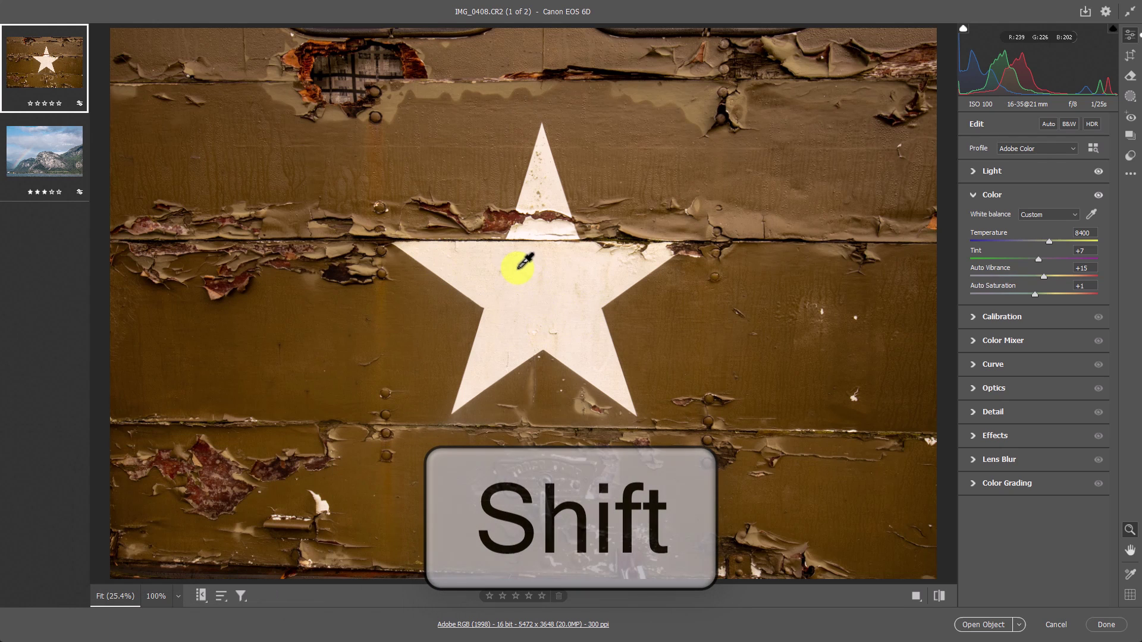
{"action": "left_click_drag", "start_coordinate": [508, 260], "coordinate": [580, 311]}
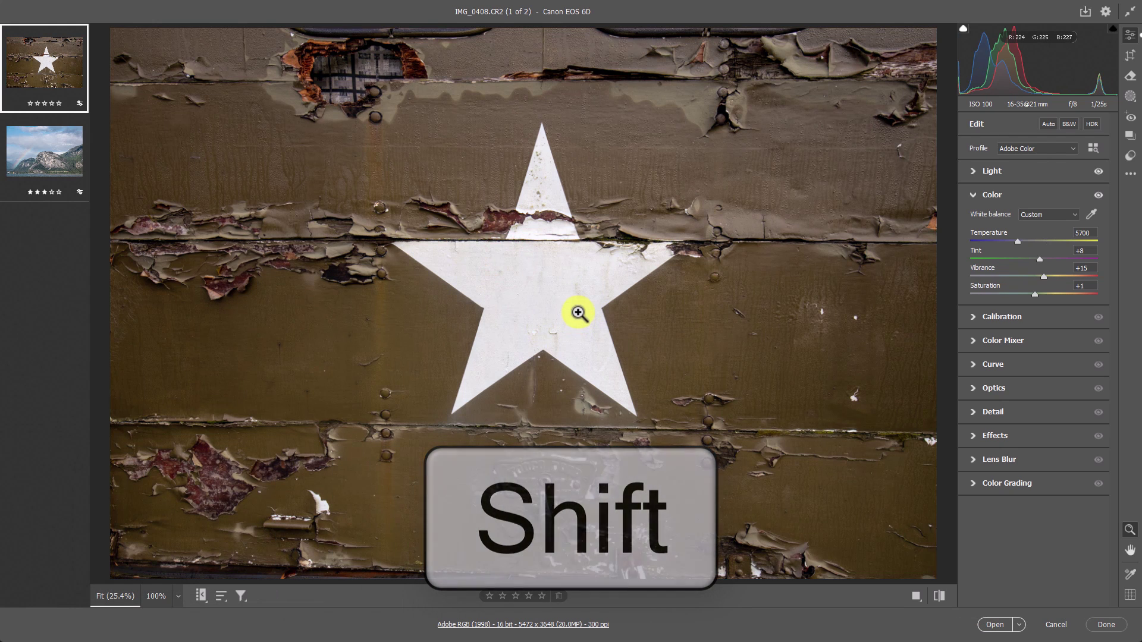
{"action": "left_click", "coordinate": [30, 149]}
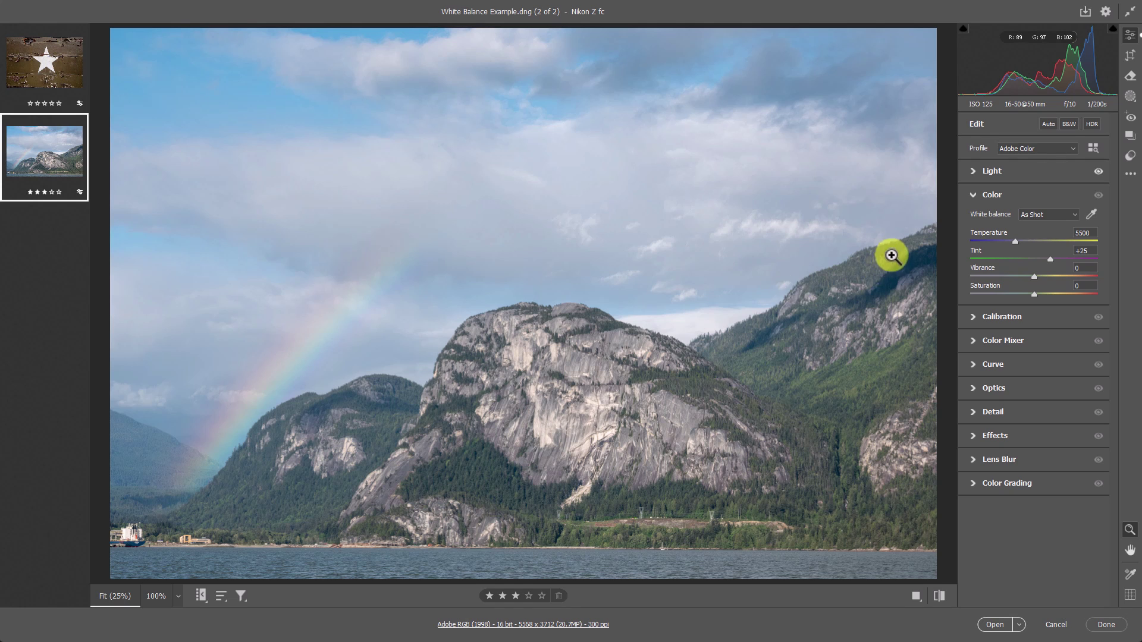
Try the Auto, Daylight and Cloudy white balance presets on the mountain photo.
{"action": "left_click", "coordinate": [1041, 214]}
{"action": "left_click", "coordinate": [1034, 237]}
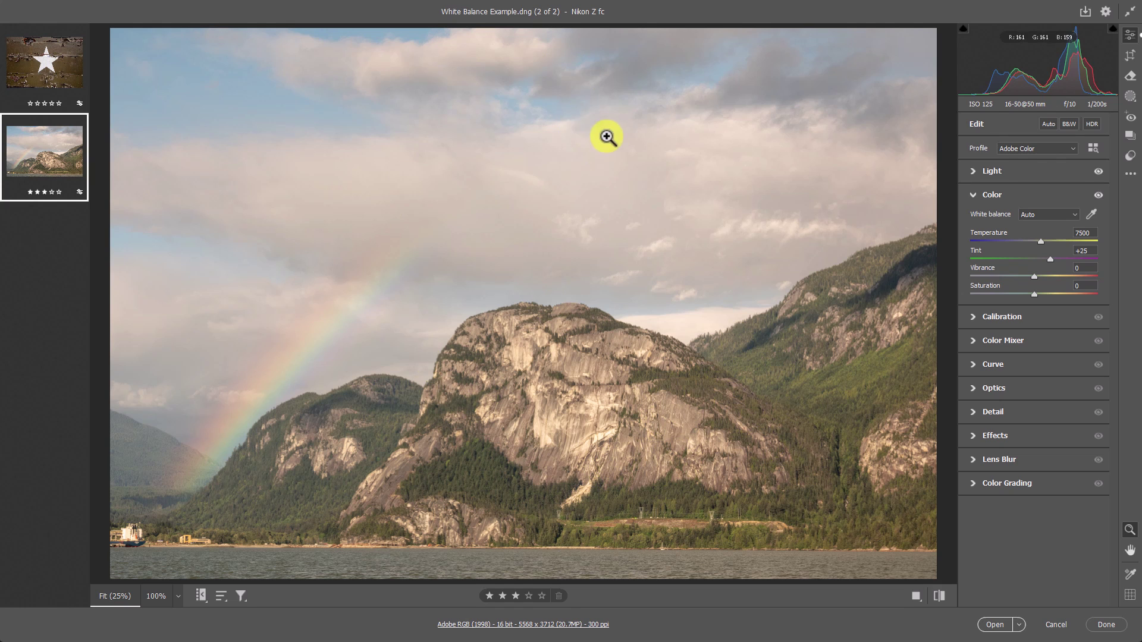
{"action": "left_click", "coordinate": [1035, 213]}
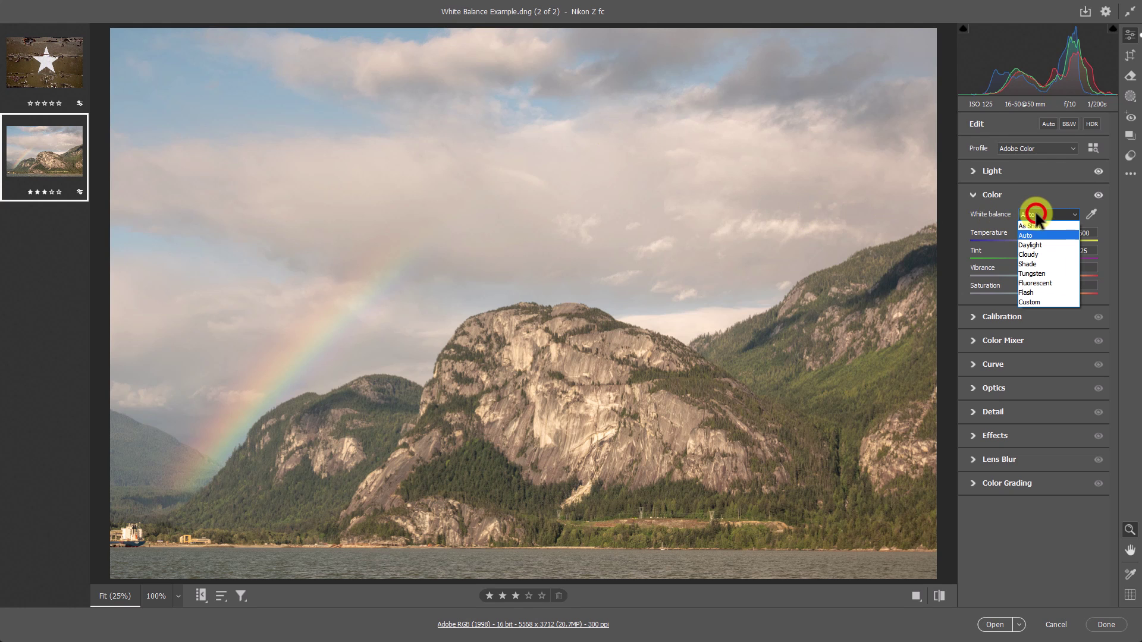
{"action": "left_click", "coordinate": [1040, 243]}
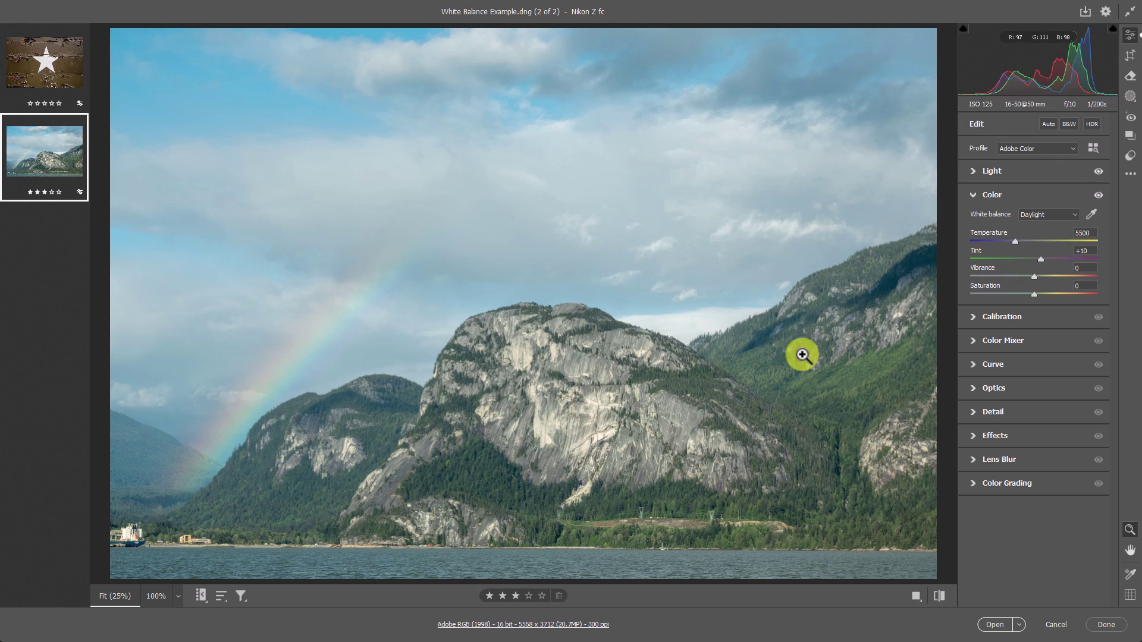
{"action": "left_click", "coordinate": [1048, 216]}
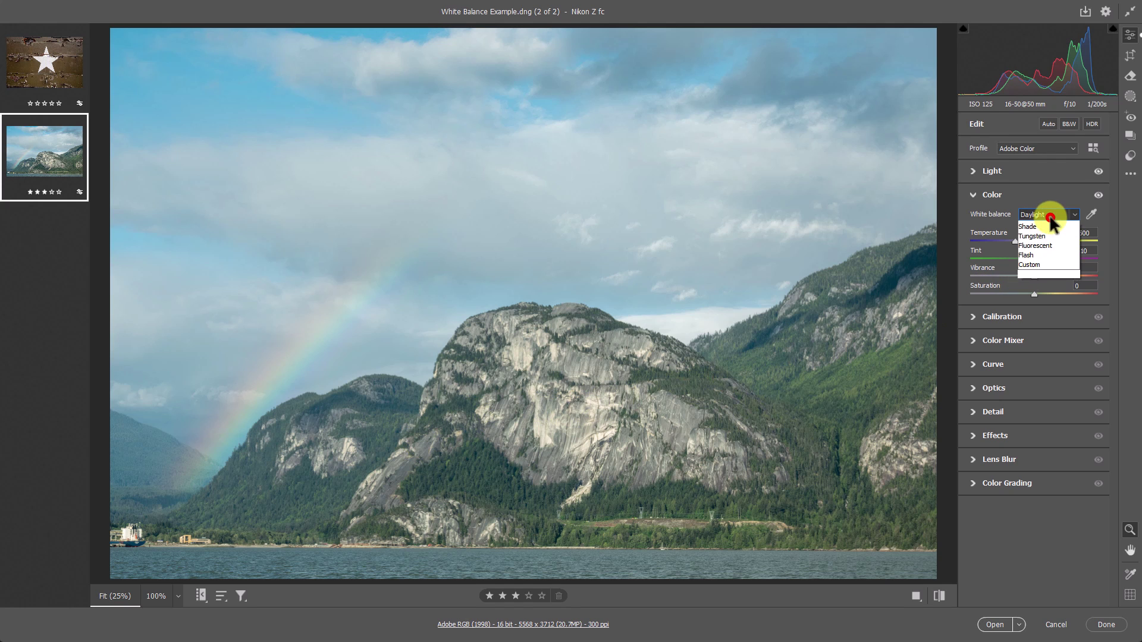
{"action": "left_click", "coordinate": [1037, 256]}
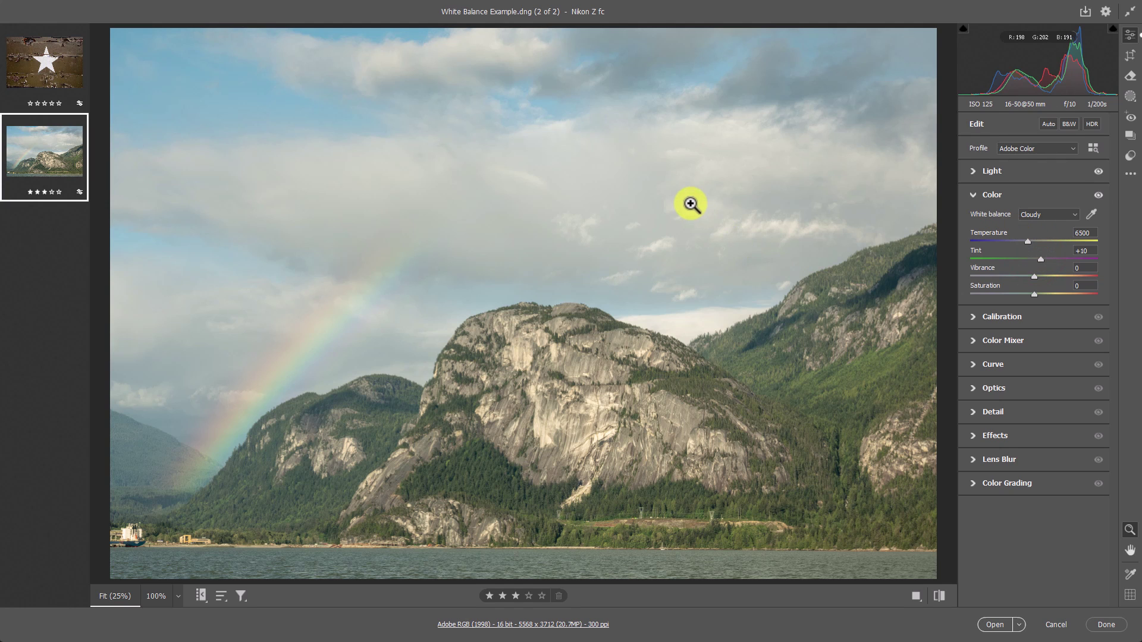
Sample the clouds for Custom white balance 6350, Tint +24, and collapse the Color section.
{"action": "key", "text": "shift"}
{"action": "left_click_drag", "start_coordinate": [646, 179], "coordinate": [784, 260]}
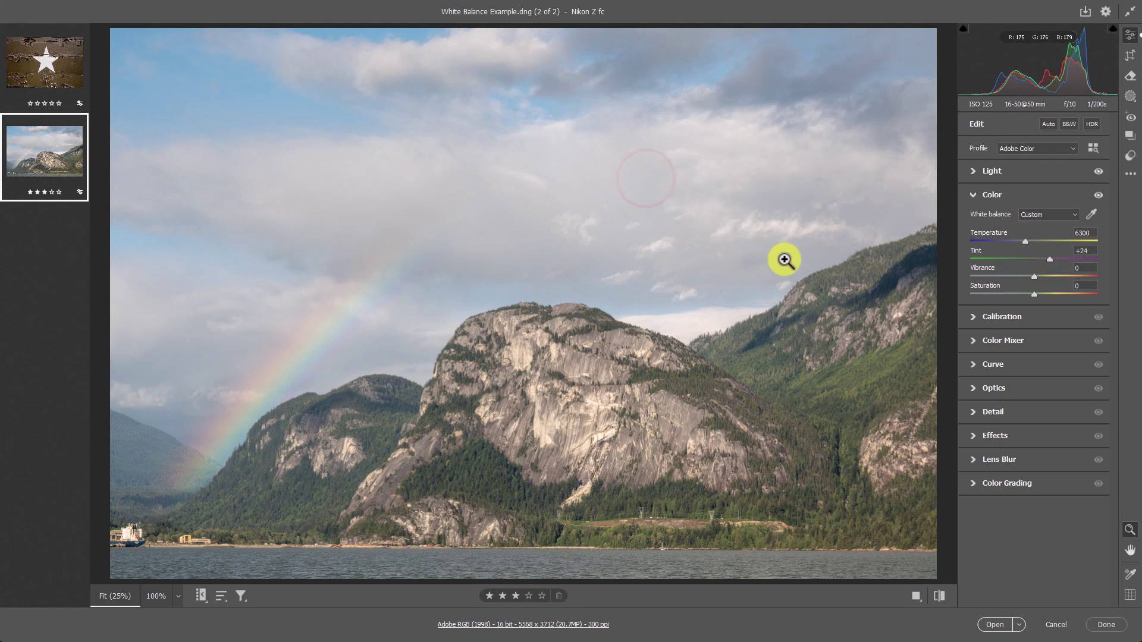
{"action": "left_click_drag", "start_coordinate": [552, 159], "coordinate": [751, 267]}
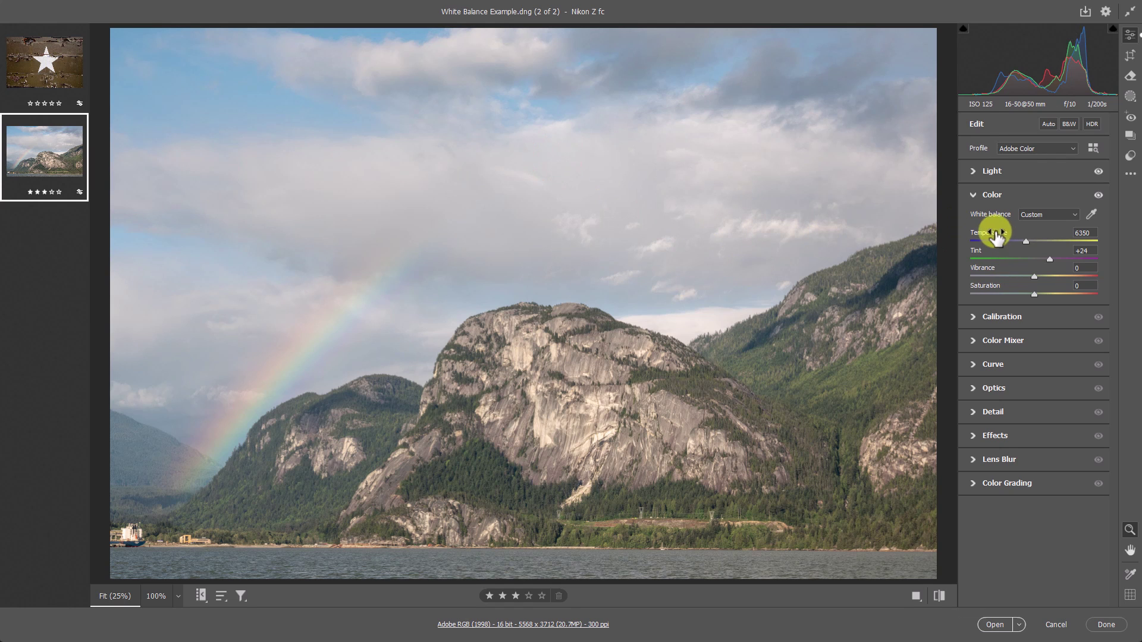
{"action": "left_click", "coordinate": [965, 199]}
{"action": "left_click", "coordinate": [1100, 196]}
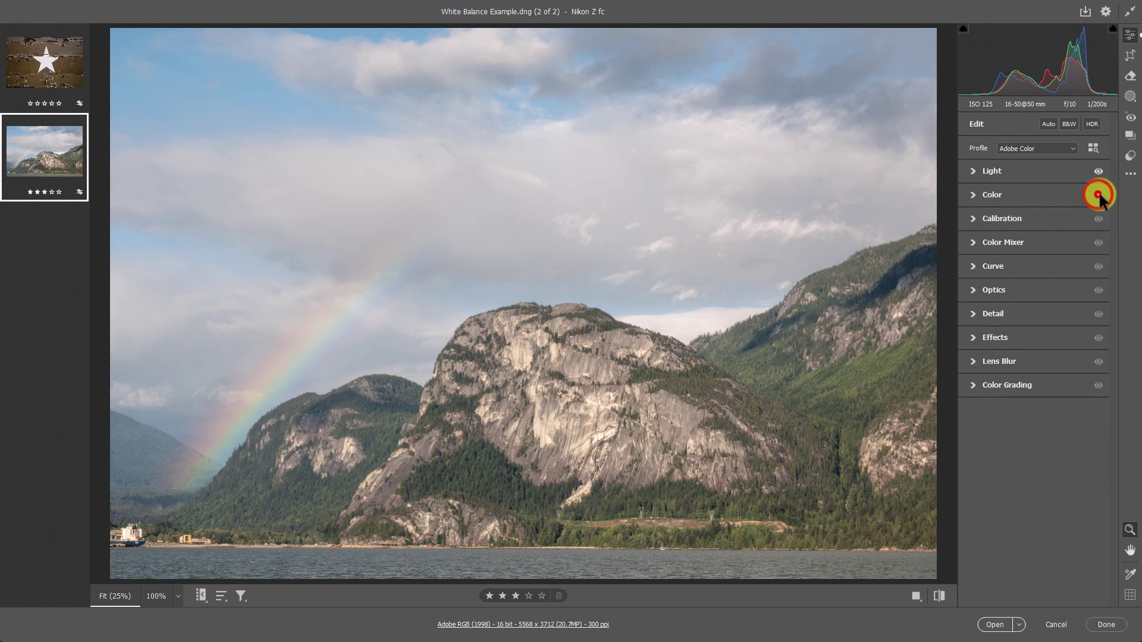
{"action": "left_click", "coordinate": [1099, 197]}
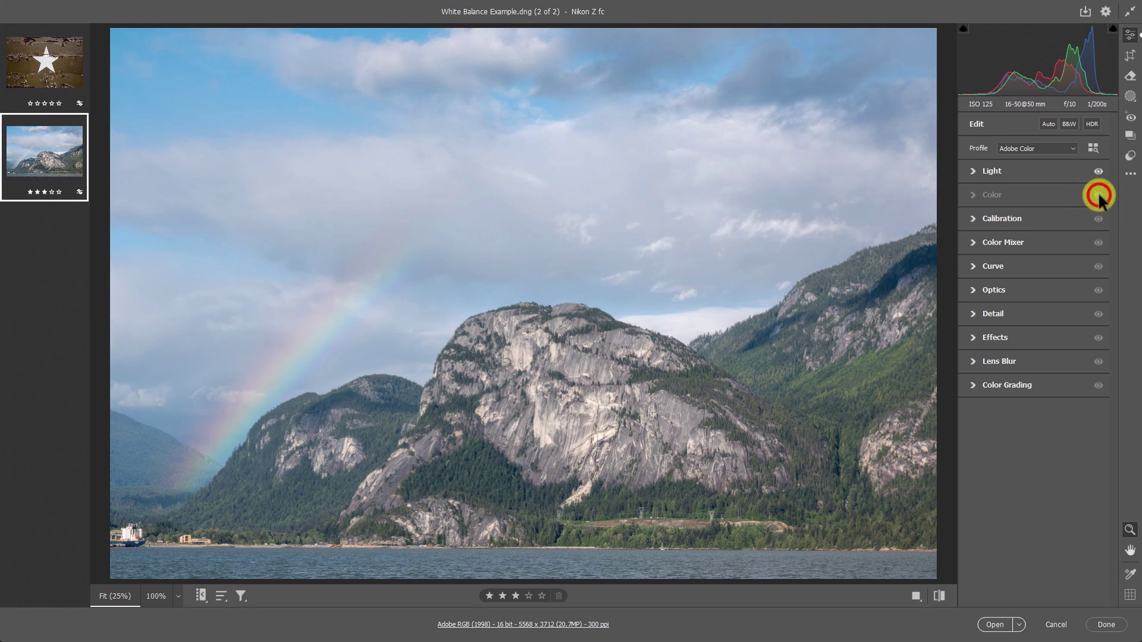
{"action": "left_click", "coordinate": [1099, 196]}
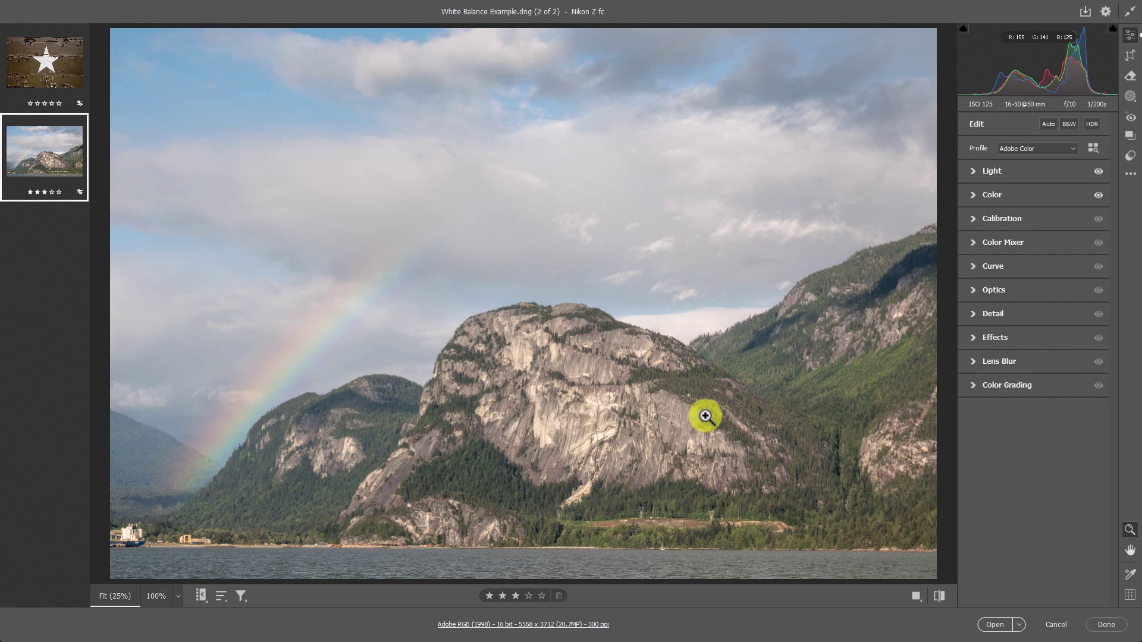
Create a Sky mask, add an inverted duplicate for the foreground, and hide the overlay.
{"action": "left_click", "coordinate": [1130, 97]}
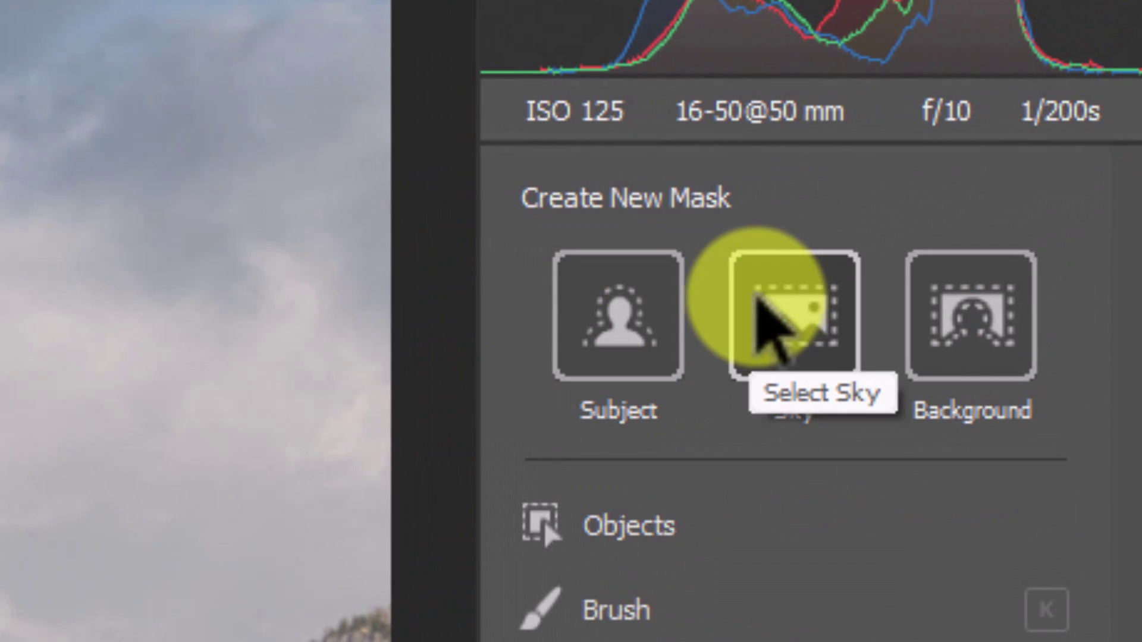
{"action": "left_click", "coordinate": [758, 298]}
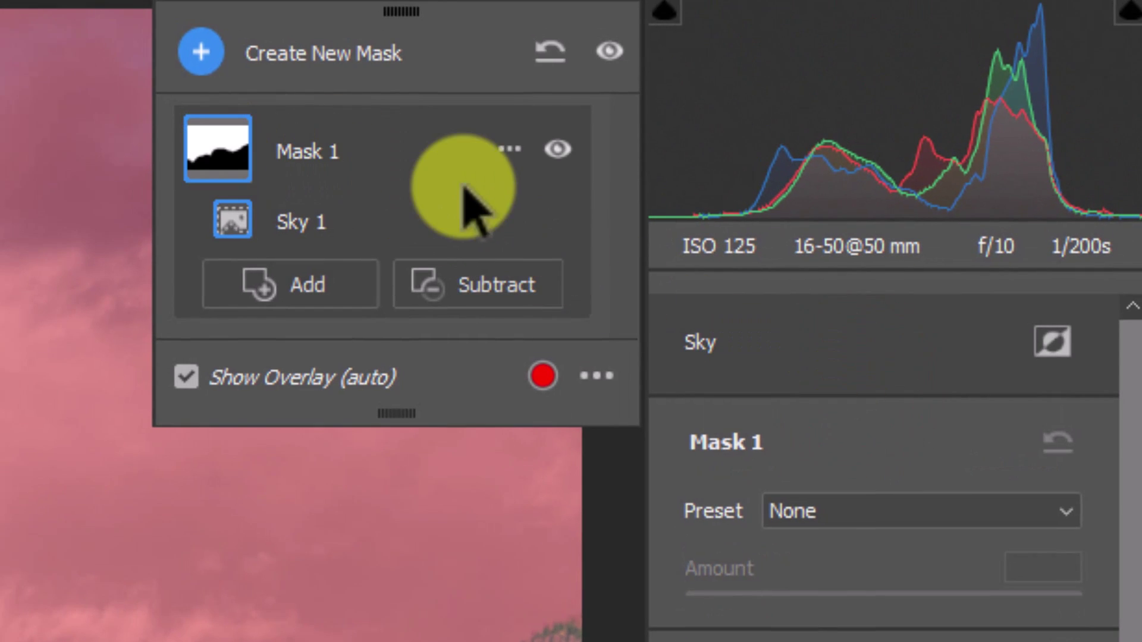
{"action": "left_click", "coordinate": [511, 150]}
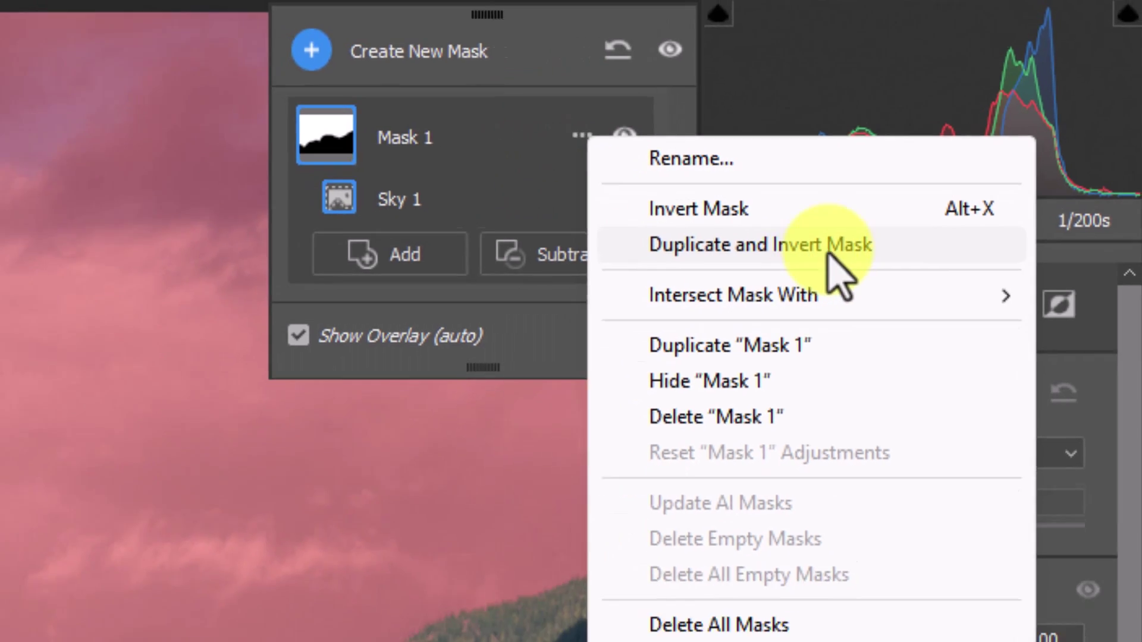
{"action": "left_click", "coordinate": [774, 275]}
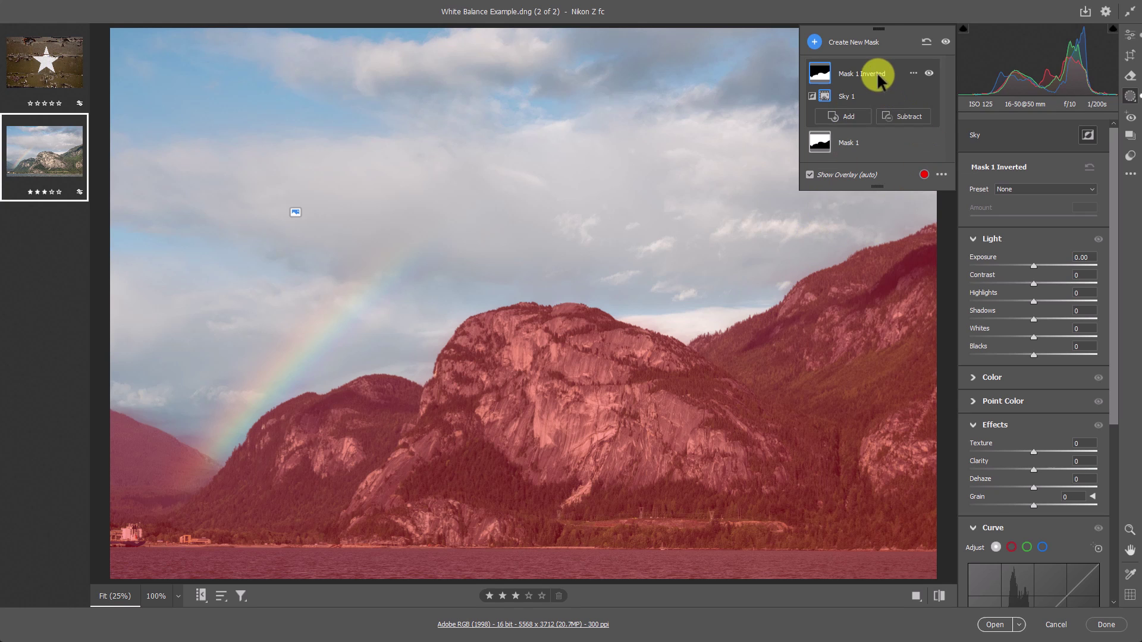
{"action": "left_click", "coordinate": [973, 377]}
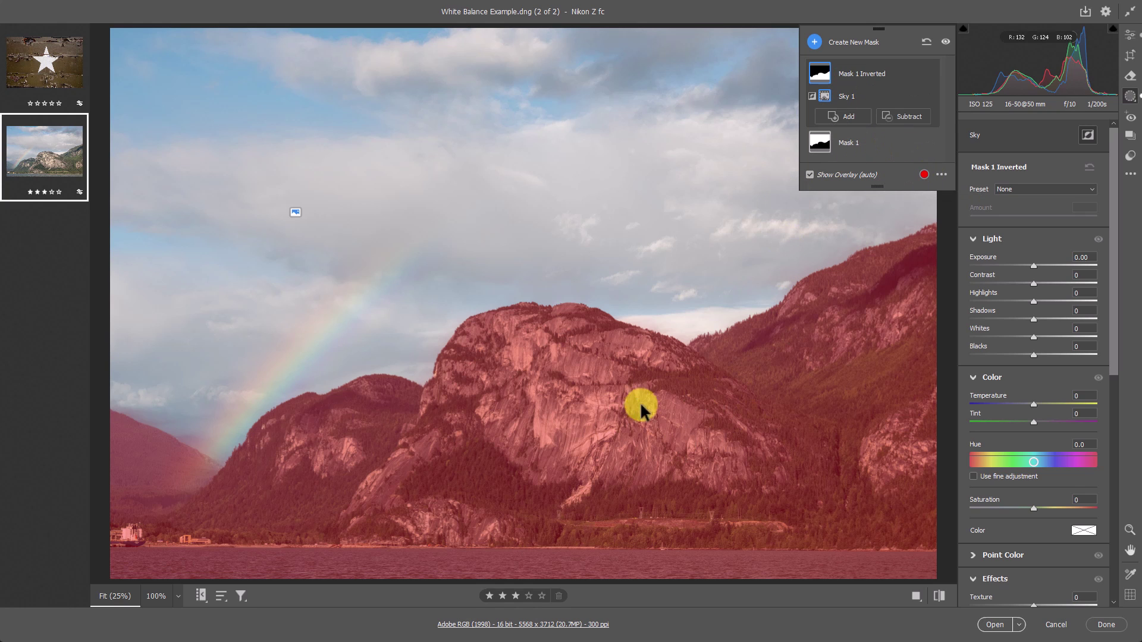
{"action": "left_click", "coordinate": [809, 176]}
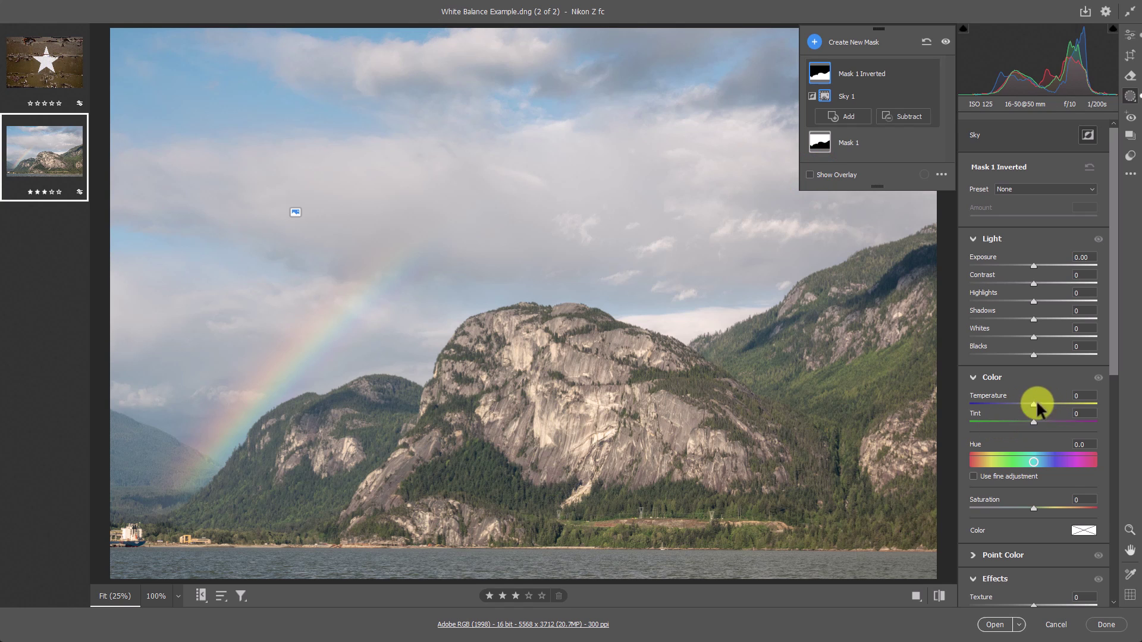
Set the inverted foreground mask to Temperature -6 and Tint -17.
{"action": "left_click_drag", "start_coordinate": [1032, 402], "coordinate": [1037, 401]}
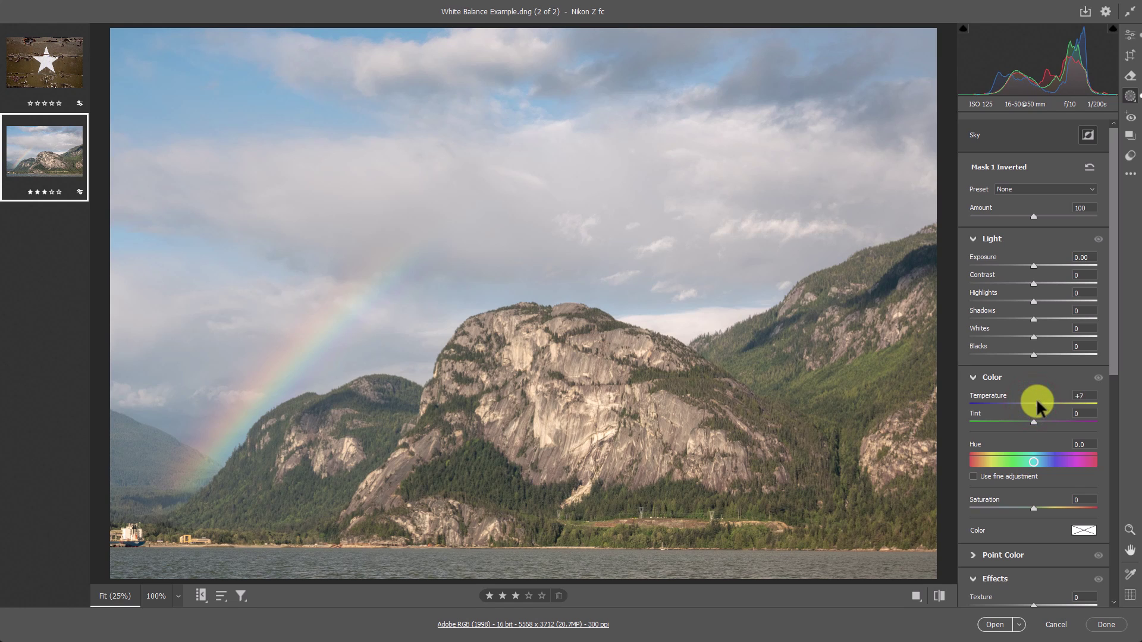
{"action": "left_click_drag", "start_coordinate": [1032, 420], "coordinate": [1021, 420]}
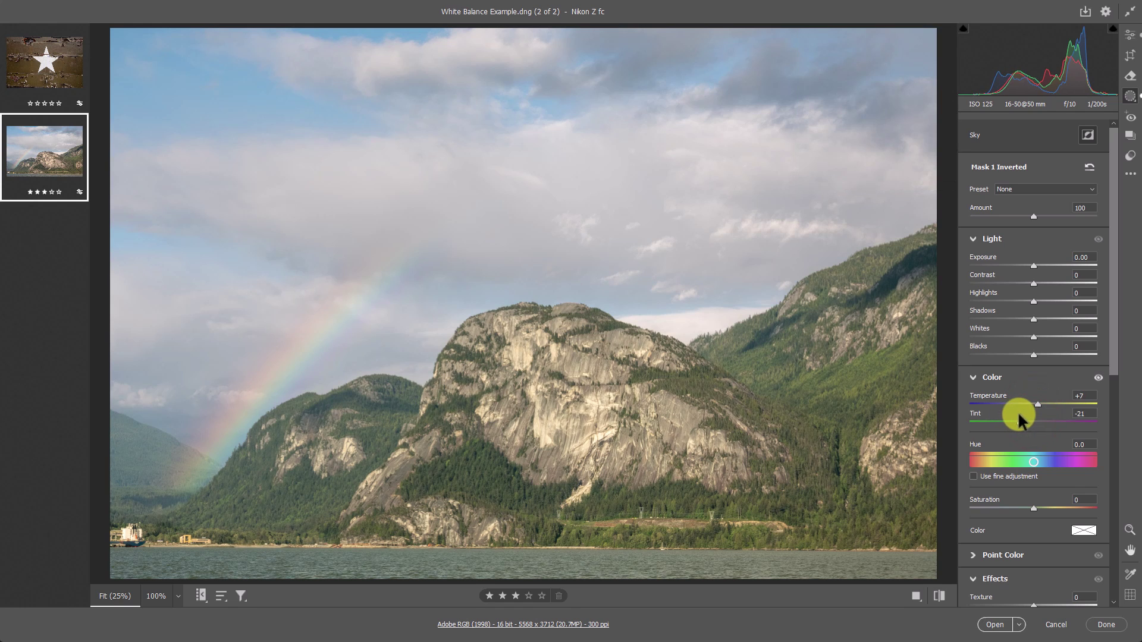
{"action": "left_click_drag", "start_coordinate": [1022, 414], "coordinate": [1030, 402]}
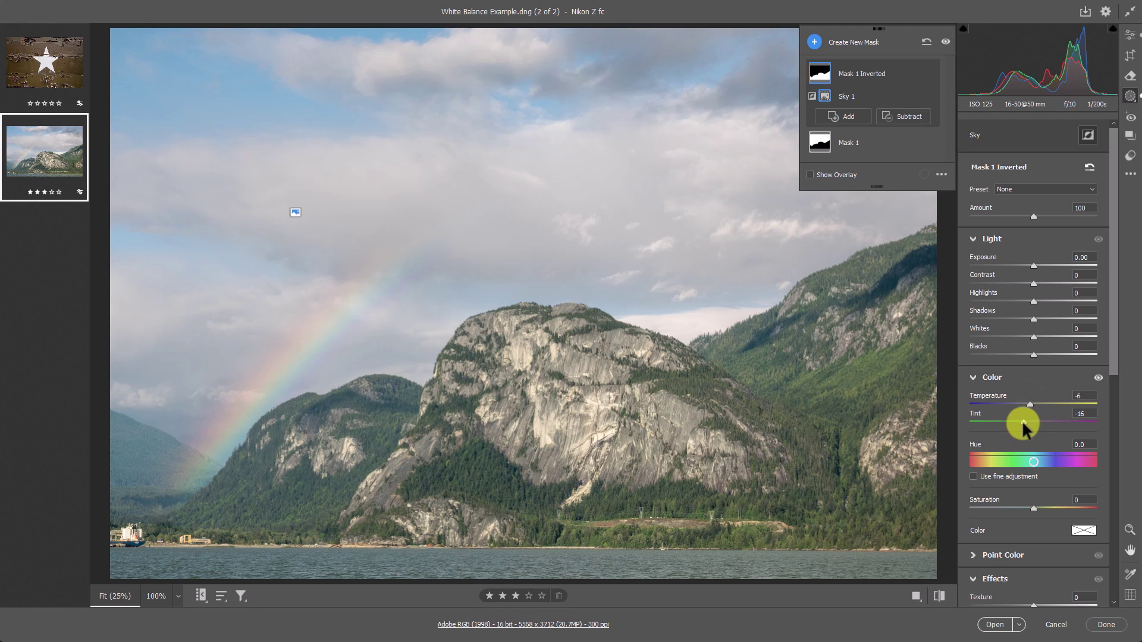
{"action": "left_click_drag", "start_coordinate": [1024, 422], "coordinate": [1022, 424]}
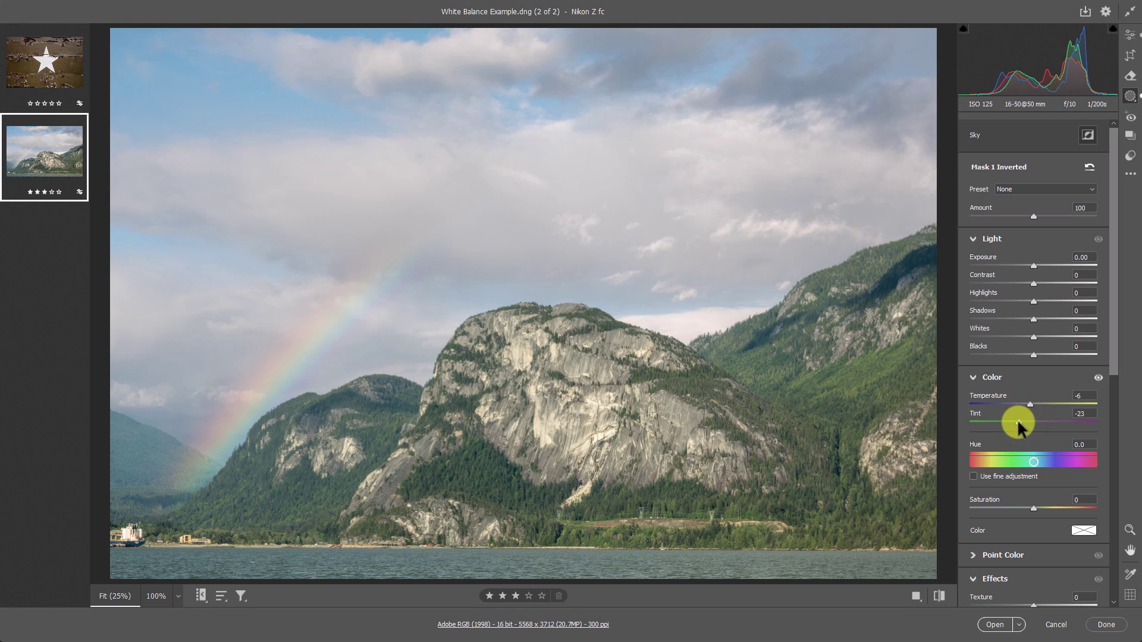
{"action": "left_click_drag", "start_coordinate": [1018, 419], "coordinate": [1020, 420]}
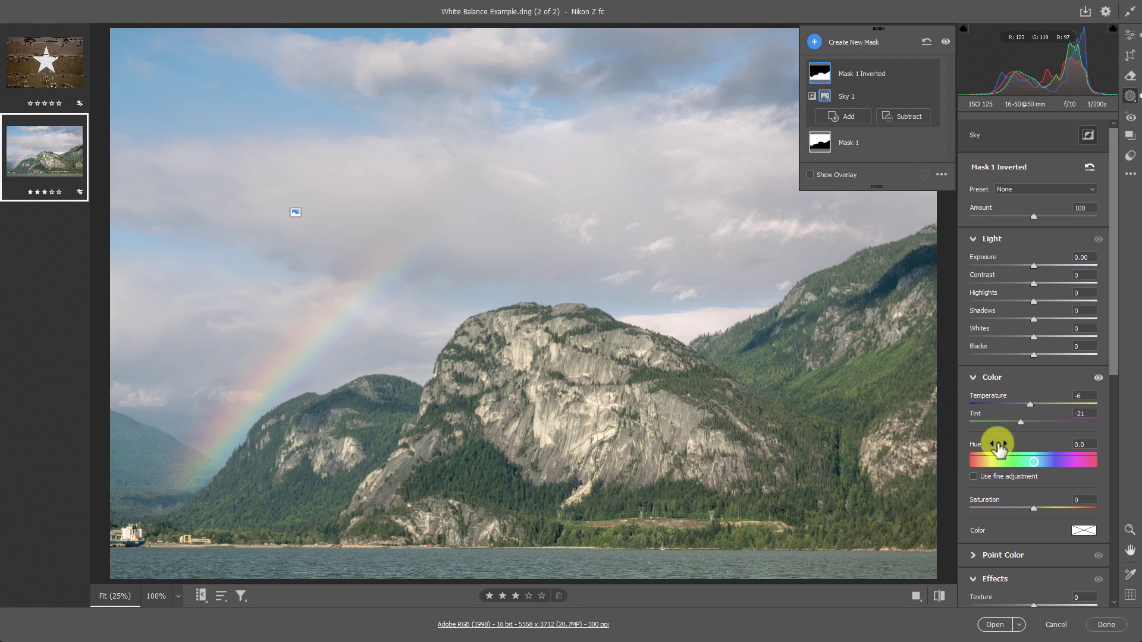
{"action": "mouse_move", "coordinate": [1022, 423]}
{"action": "left_mouse_down"}
{"action": "mouse_move", "coordinate": [1038, 416]}
{"action": "mouse_move", "coordinate": [1023, 419]}
{"action": "left_mouse_up"}
Select Mask 1 and compare sky temperatures, settling on -14 for a bluer sky.
{"action": "left_click", "coordinate": [880, 148]}
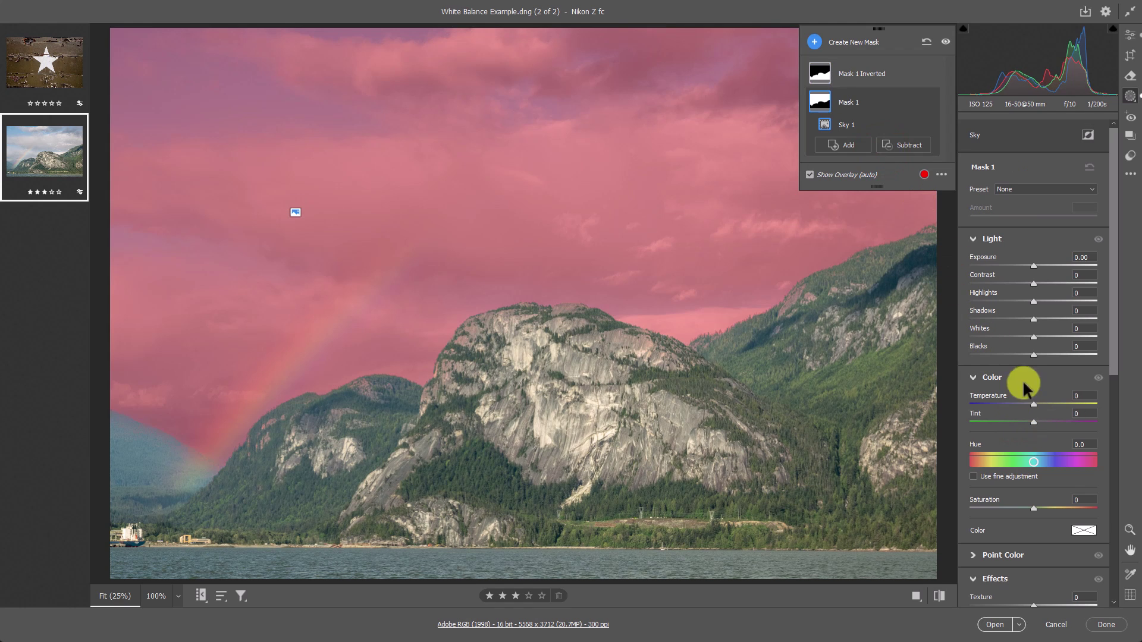
{"action": "left_click_drag", "start_coordinate": [1034, 403], "coordinate": [1028, 397]}
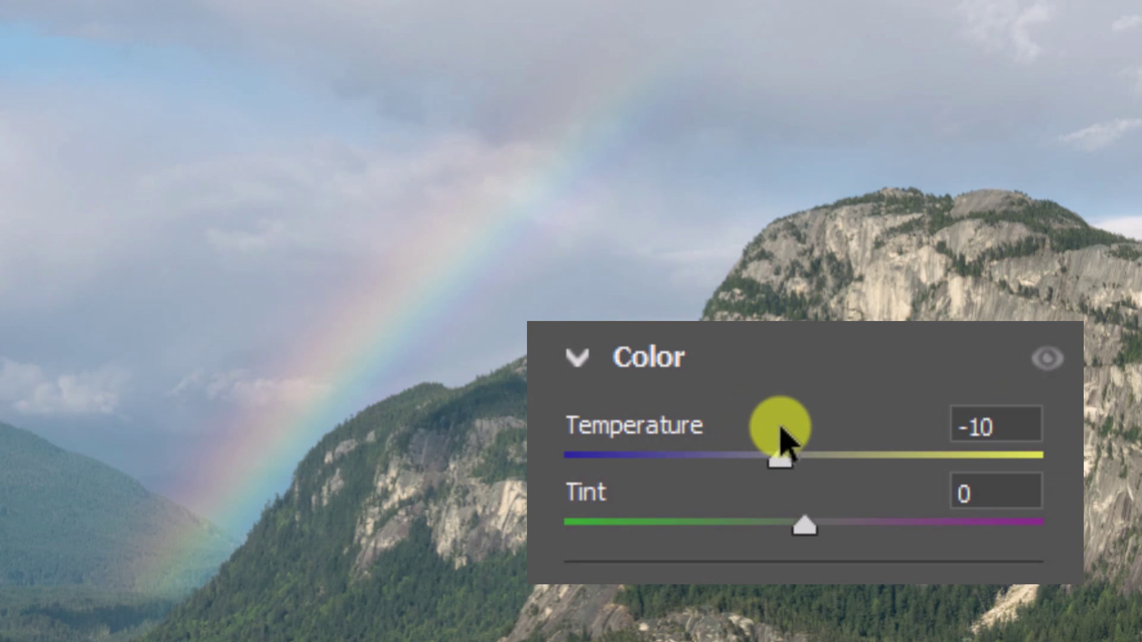
{"action": "left_click_drag", "start_coordinate": [781, 434], "coordinate": [760, 438]}
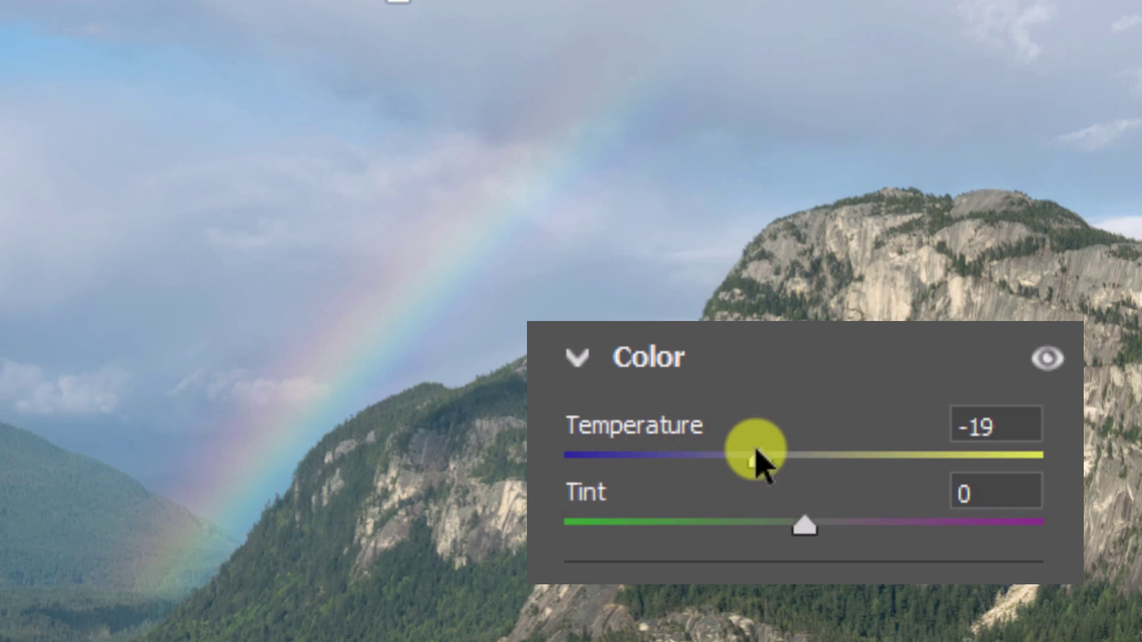
{"action": "left_click_drag", "start_coordinate": [756, 451], "coordinate": [830, 456]}
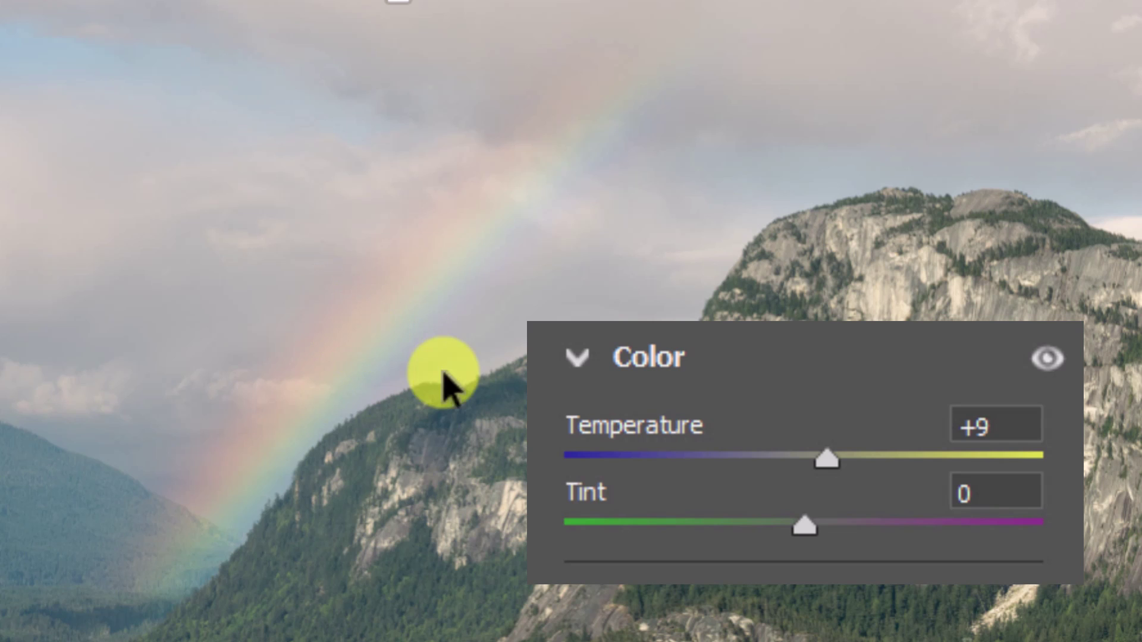
{"action": "left_click_drag", "start_coordinate": [833, 455], "coordinate": [780, 439]}
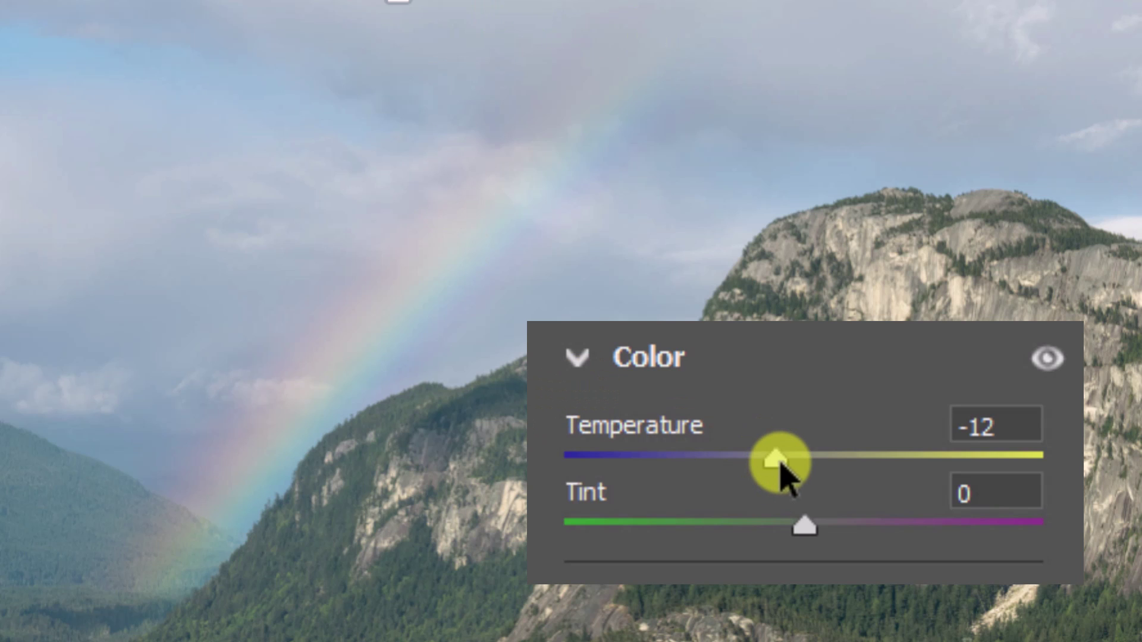
{"action": "left_click_drag", "start_coordinate": [781, 466], "coordinate": [776, 467]}
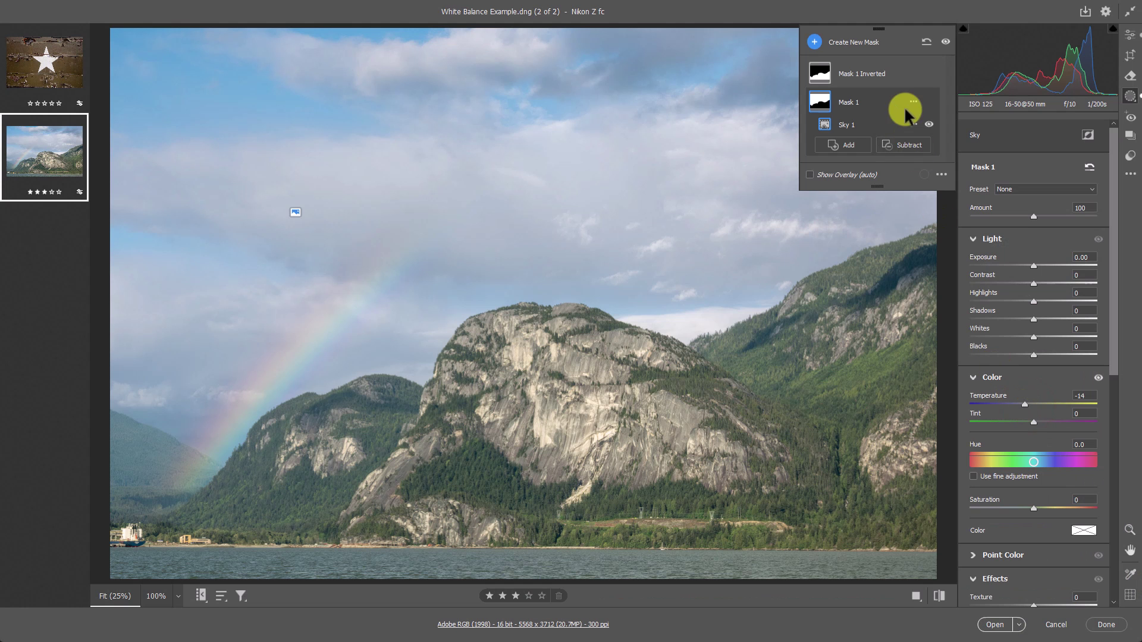
Start a Brush mask with Feather 64 and paint Mask 2 along the rainbow.
{"action": "left_click", "coordinate": [855, 146]}
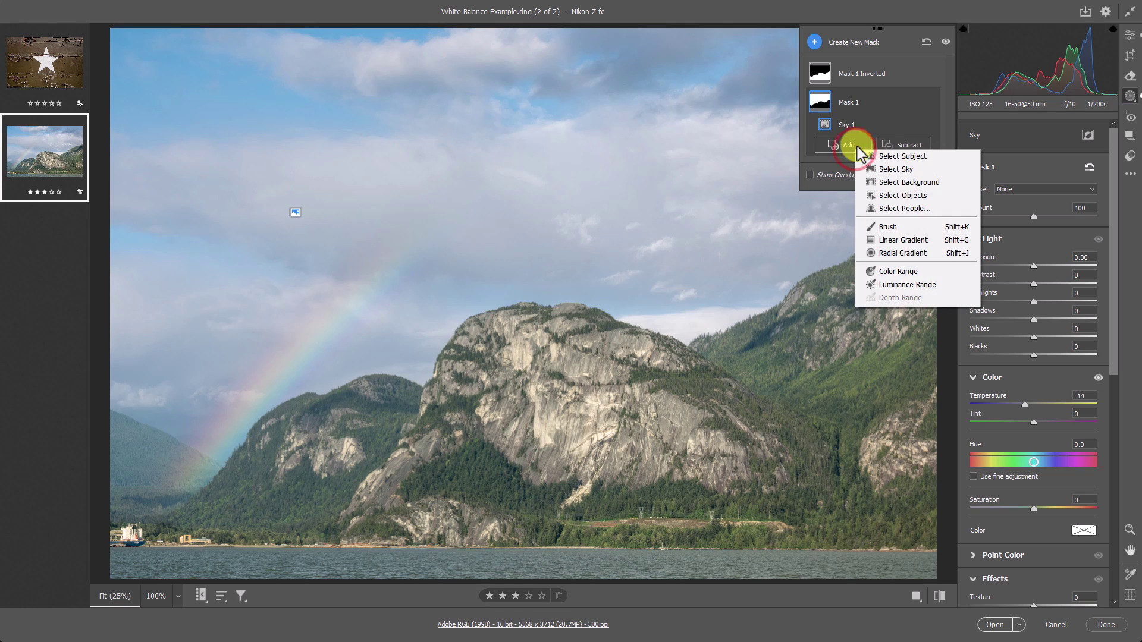
{"action": "left_click", "coordinate": [814, 42]}
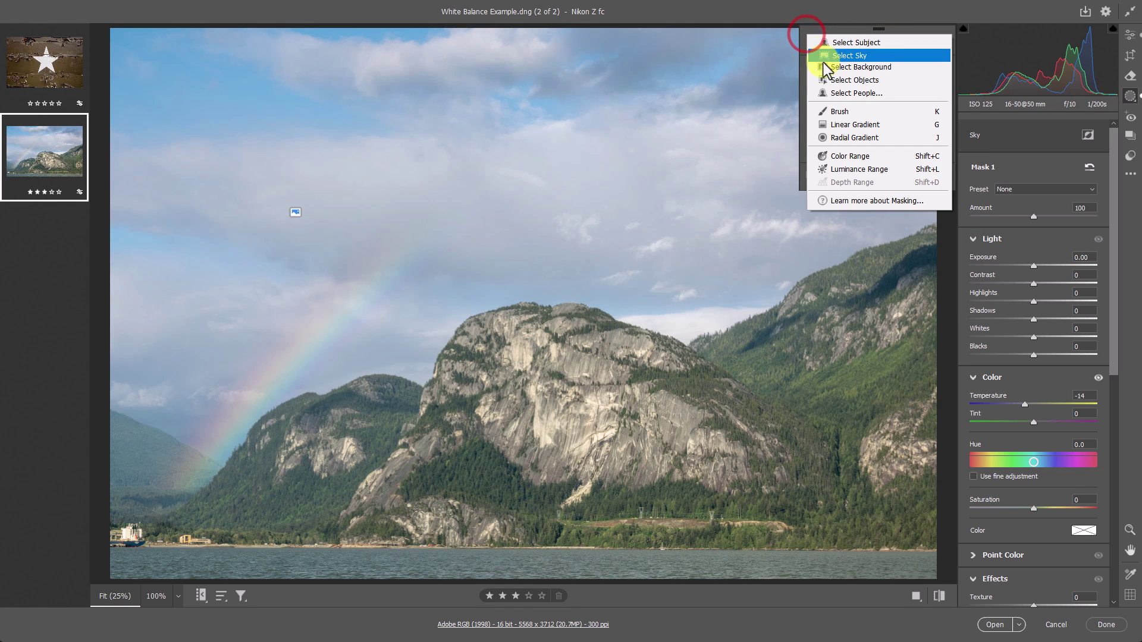
{"action": "left_click", "coordinate": [839, 113]}
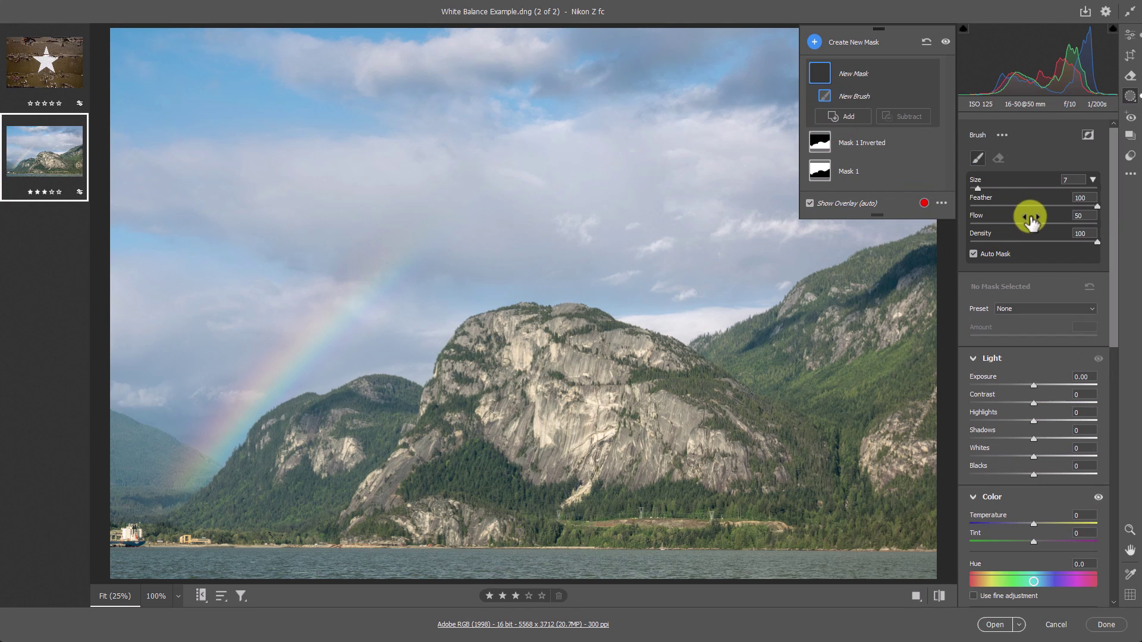
{"action": "left_click_drag", "start_coordinate": [1097, 206], "coordinate": [1052, 206]}
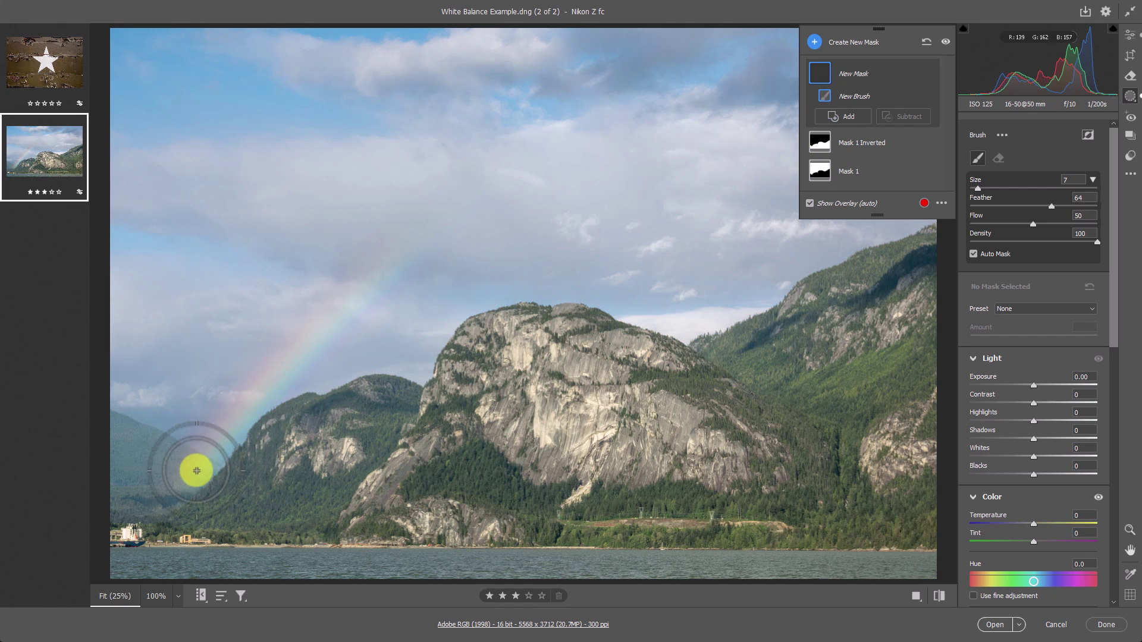
{"action": "mouse_move", "coordinate": [188, 476]}
{"action": "left_mouse_down"}
{"action": "mouse_move", "coordinate": [250, 382]}
{"action": "mouse_move", "coordinate": [372, 270]}
{"action": "mouse_move", "coordinate": [384, 273]}
{"action": "left_mouse_up"}
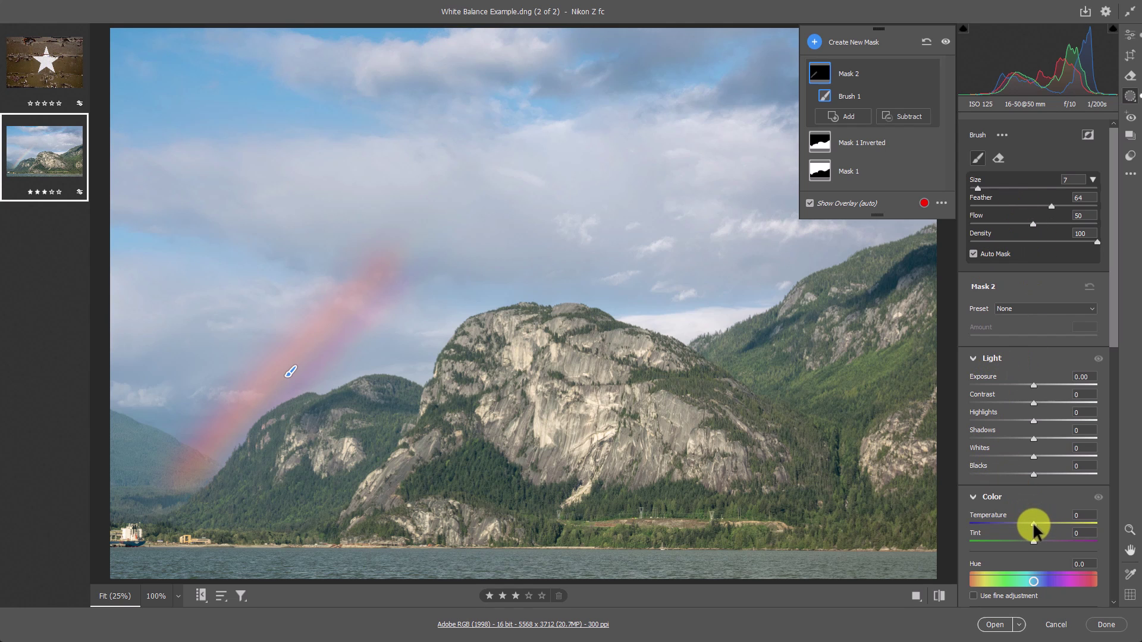
Set Mask 2 to Temperature -15 and Tint +15, toggling its Color adjustments to compare.
{"action": "left_click_drag", "start_coordinate": [1033, 522], "coordinate": [1021, 525]}
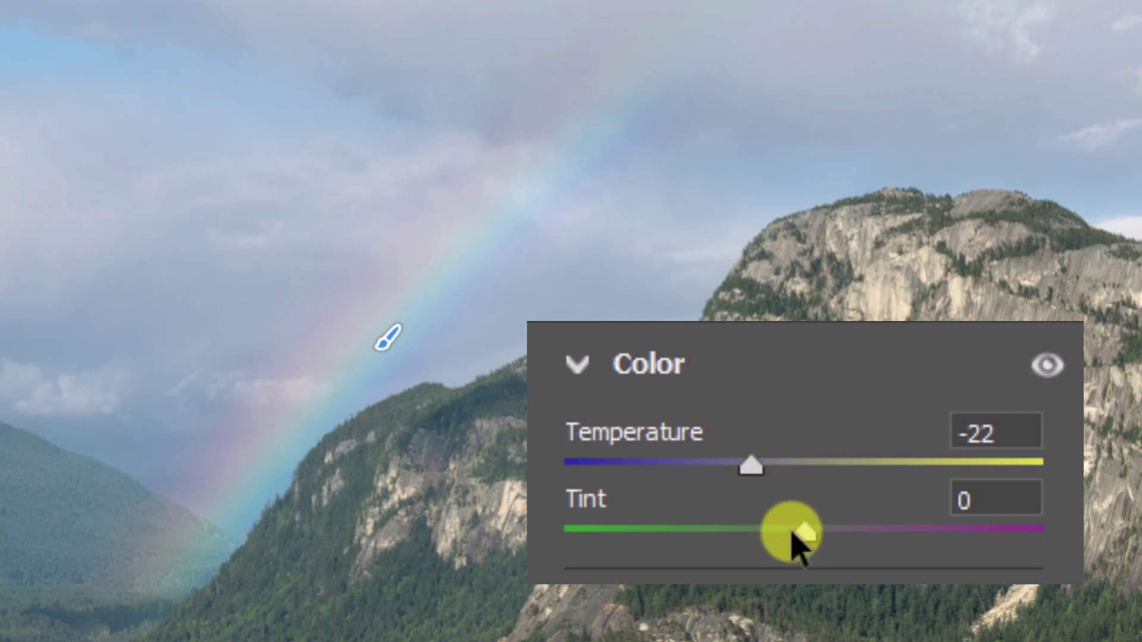
{"action": "mouse_move", "coordinate": [803, 527]}
{"action": "left_mouse_down"}
{"action": "mouse_move", "coordinate": [823, 512]}
{"action": "mouse_move", "coordinate": [812, 508]}
{"action": "left_mouse_up"}
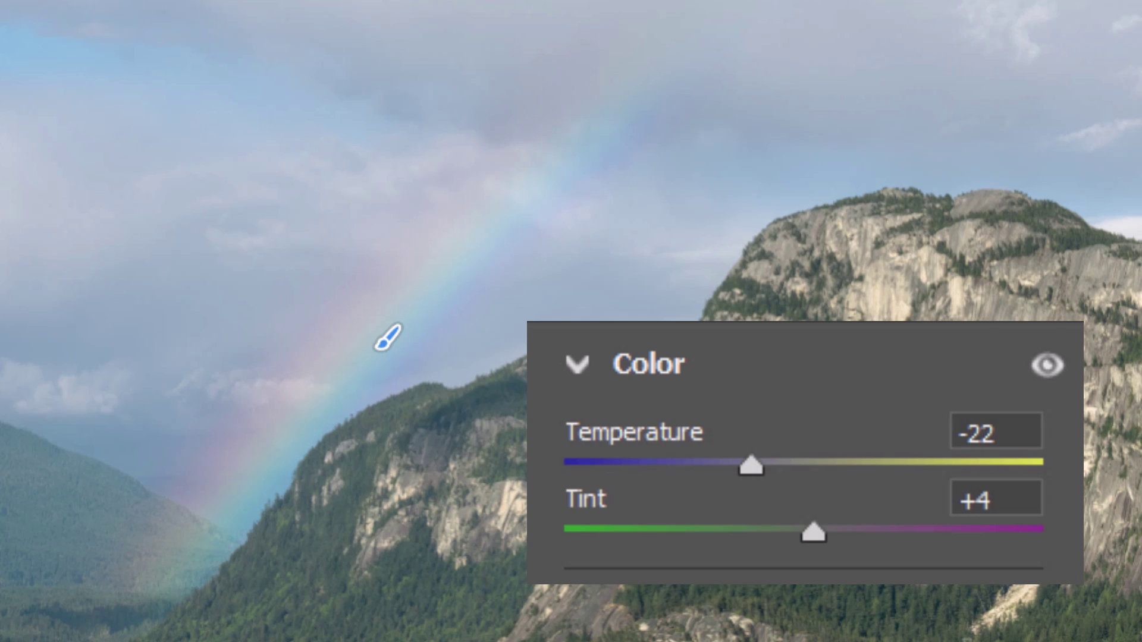
{"action": "left_click_drag", "start_coordinate": [811, 536], "coordinate": [819, 535]}
{"action": "mouse_move", "coordinate": [748, 467]}
{"action": "left_mouse_down"}
{"action": "mouse_move", "coordinate": [783, 461]}
{"action": "mouse_move", "coordinate": [765, 458]}
{"action": "left_mouse_up"}
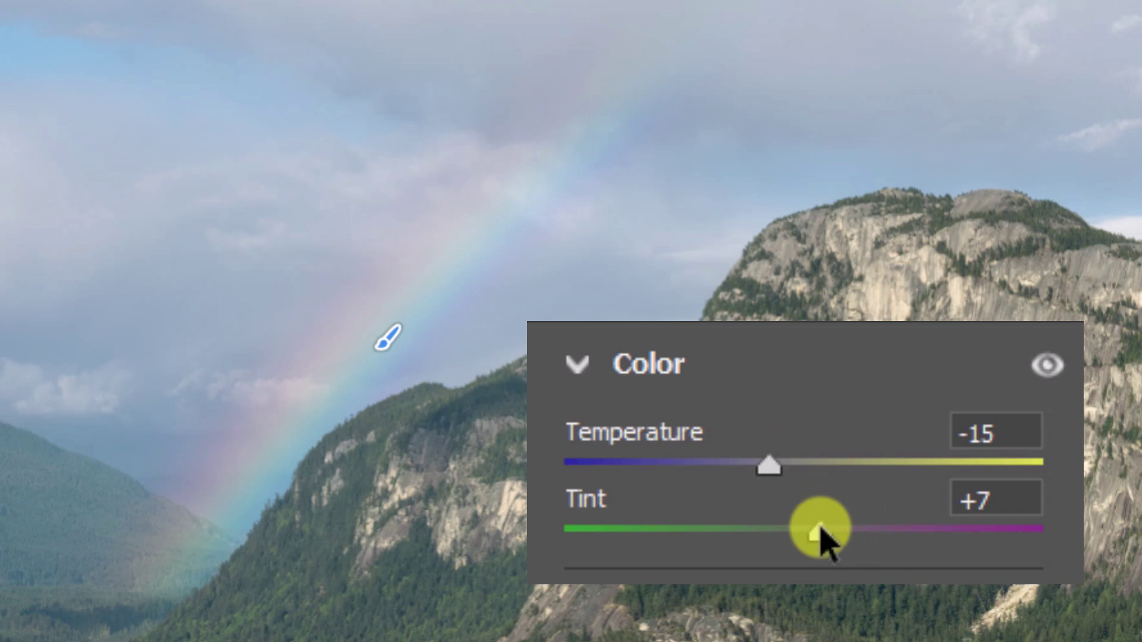
{"action": "mouse_move", "coordinate": [820, 530]}
{"action": "left_mouse_down"}
{"action": "mouse_move", "coordinate": [852, 517]}
{"action": "mouse_move", "coordinate": [839, 518]}
{"action": "left_mouse_up"}
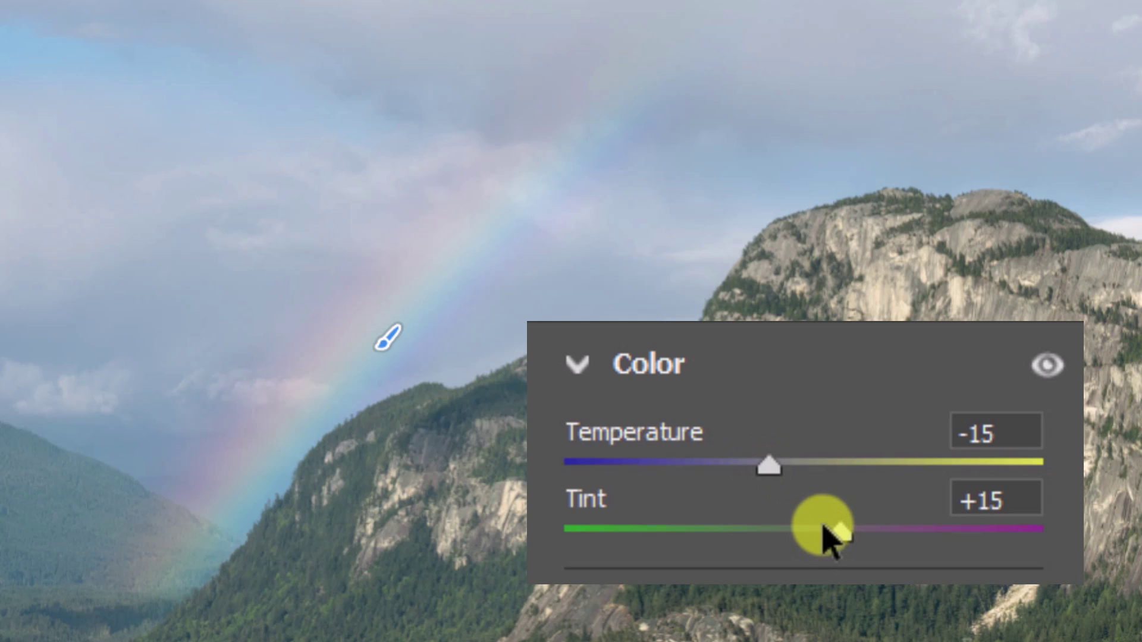
{"action": "left_click", "coordinate": [1054, 369]}
{"action": "left_click", "coordinate": [1060, 370]}
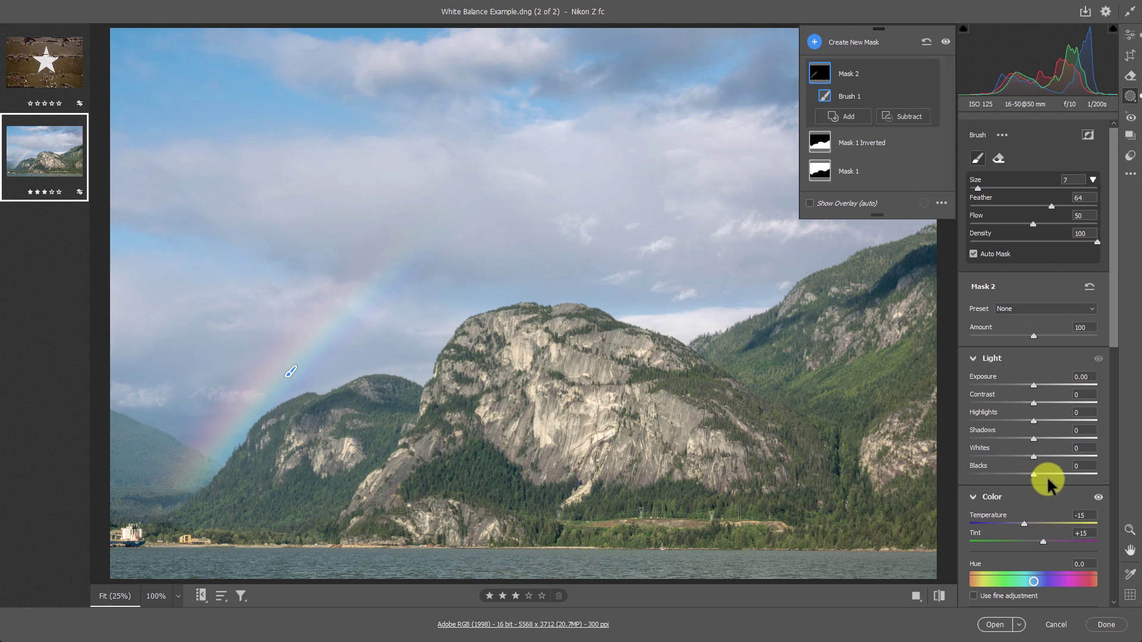
Raise the rainbow mask's Saturation to +95 and Temperature to +7, comparing with Color toggled.
{"action": "scroll", "coordinate": [1035, 458], "scroll_direction": "down", "scroll_amount": 4}
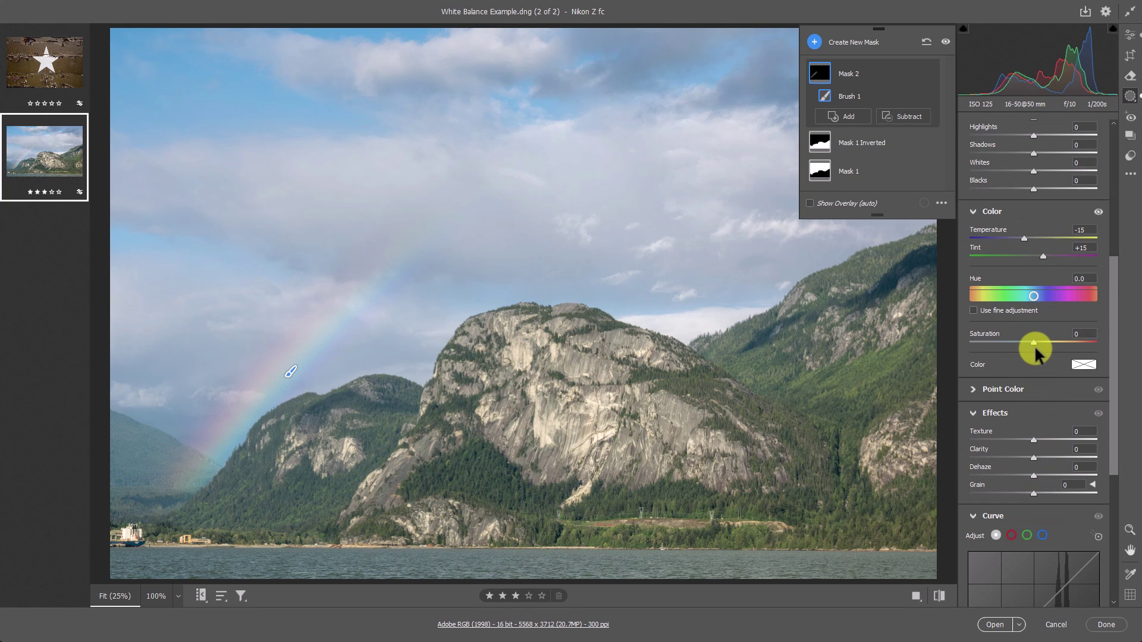
{"action": "left_click_drag", "start_coordinate": [1034, 343], "coordinate": [1070, 337]}
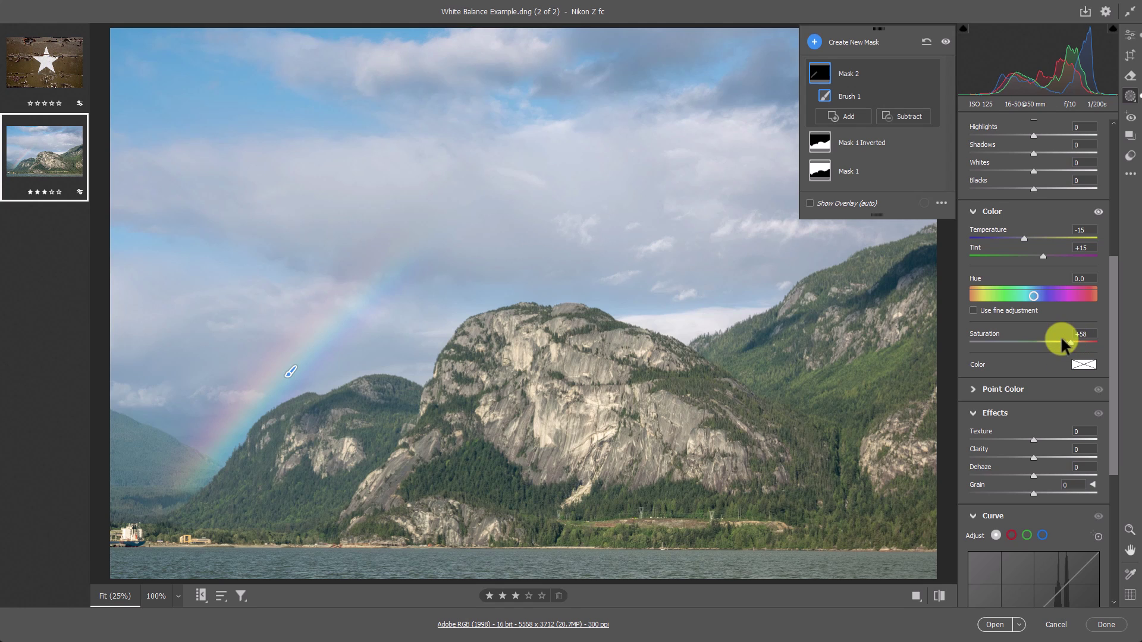
{"action": "left_click", "coordinate": [1099, 213]}
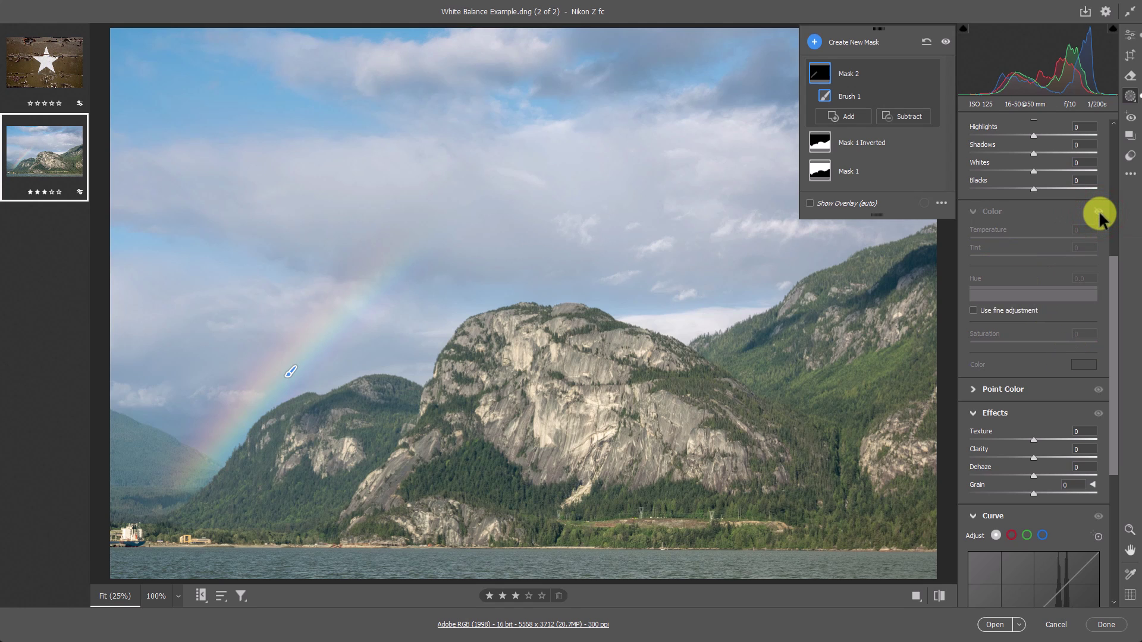
{"action": "left_click", "coordinate": [1099, 213]}
{"action": "left_click", "coordinate": [1099, 213]}
{"action": "left_click", "coordinate": [1099, 213]}
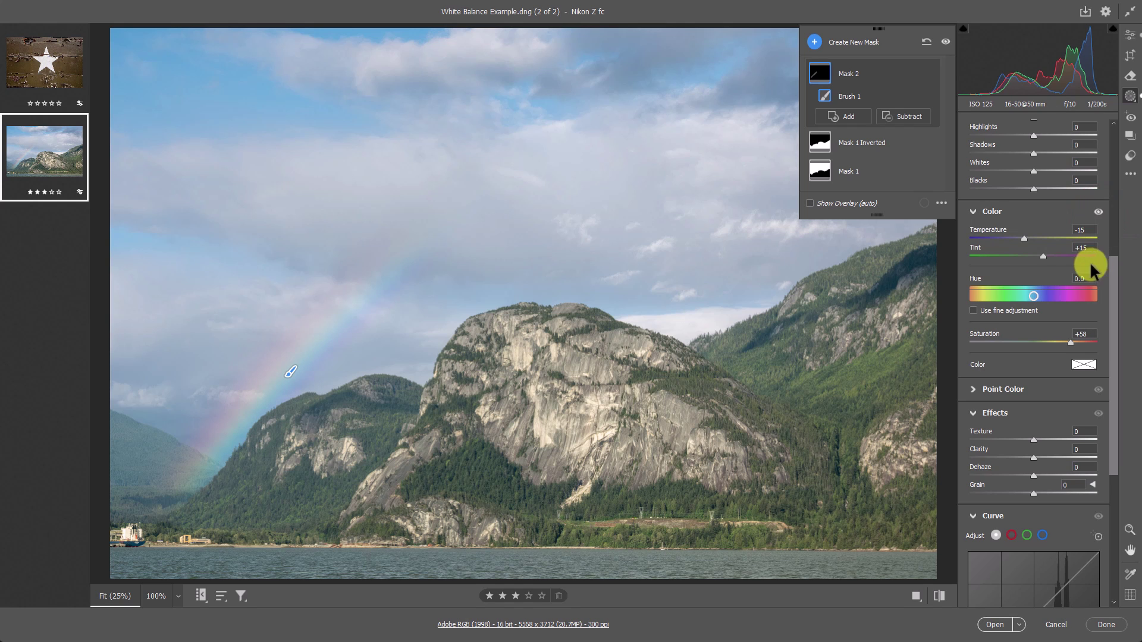
{"action": "left_click_drag", "start_coordinate": [1025, 238], "coordinate": [1042, 237]}
{"action": "mouse_move", "coordinate": [835, 452]}
{"action": "left_mouse_down"}
{"action": "mouse_move", "coordinate": [821, 449]}
{"action": "mouse_move", "coordinate": [836, 449]}
{"action": "mouse_move", "coordinate": [825, 433]}
{"action": "mouse_move", "coordinate": [816, 445]}
{"action": "left_mouse_up"}
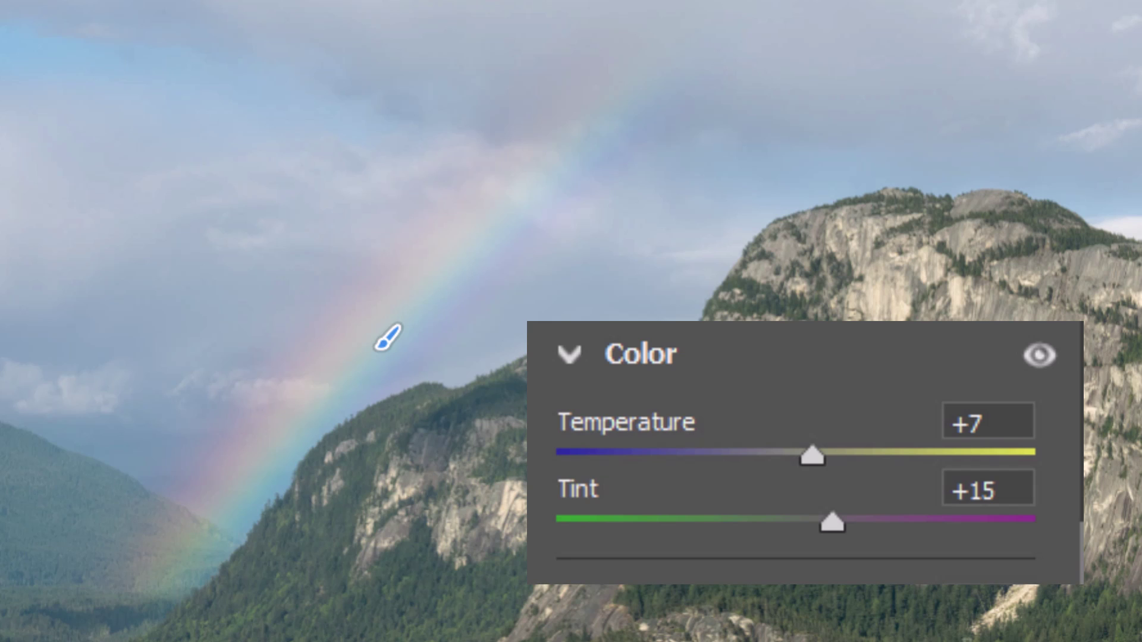
{"action": "left_click", "coordinate": [621, 464]}
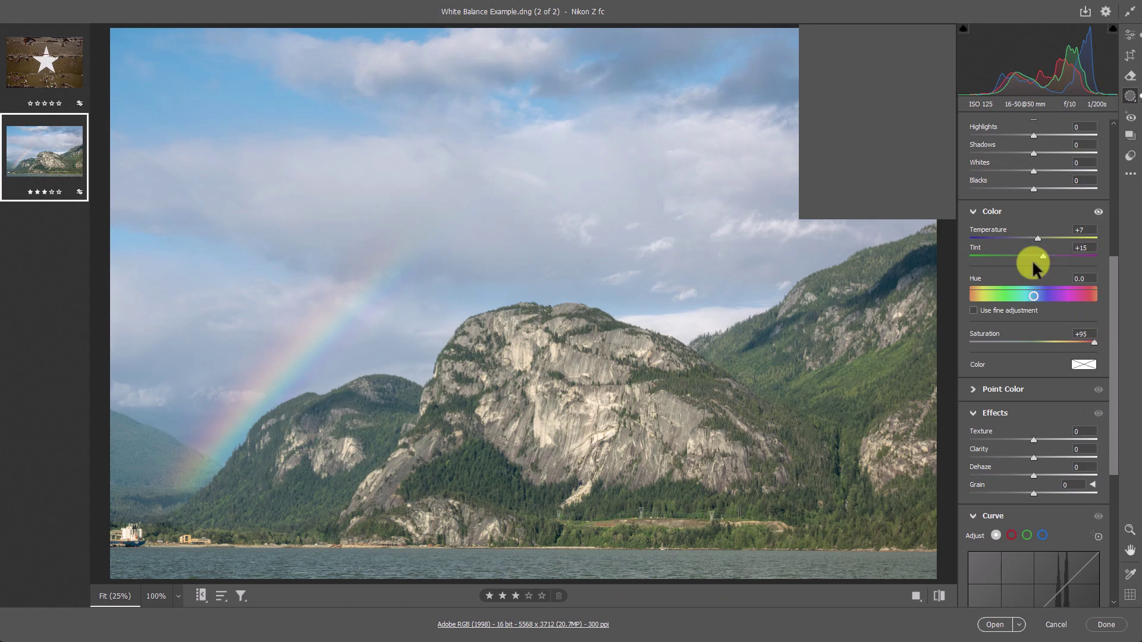
Compare the edit with the original, then list Mask 2, Mask 1 Inverted and Mask 1.
{"action": "scroll", "coordinate": [1032, 268], "scroll_direction": "up", "scroll_amount": 5}
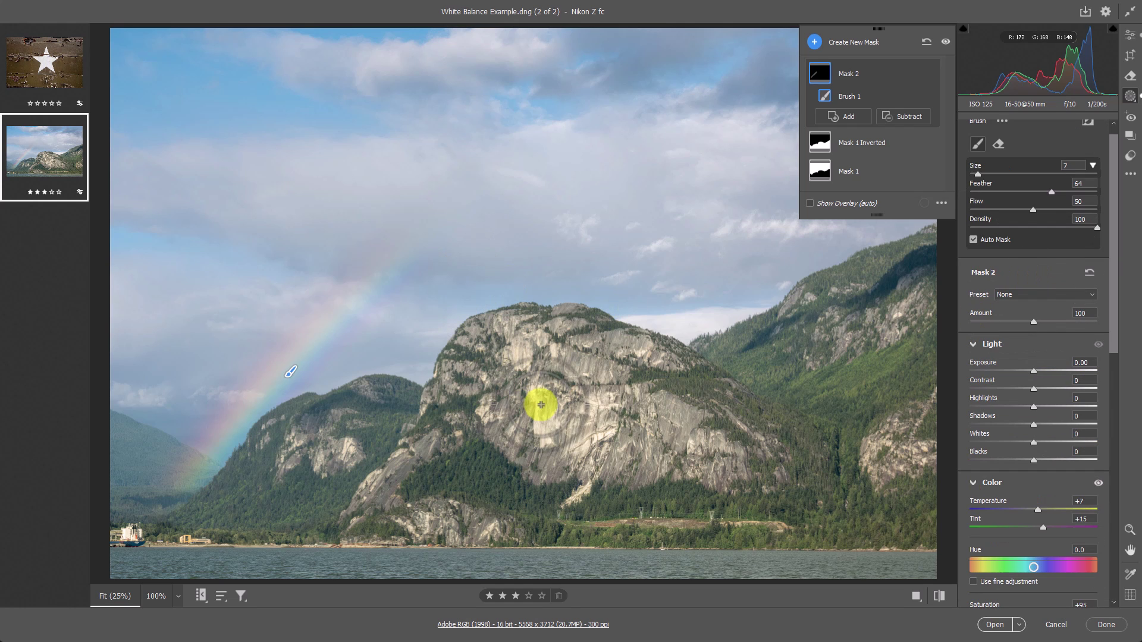
{"action": "left_click", "coordinate": [856, 16]}
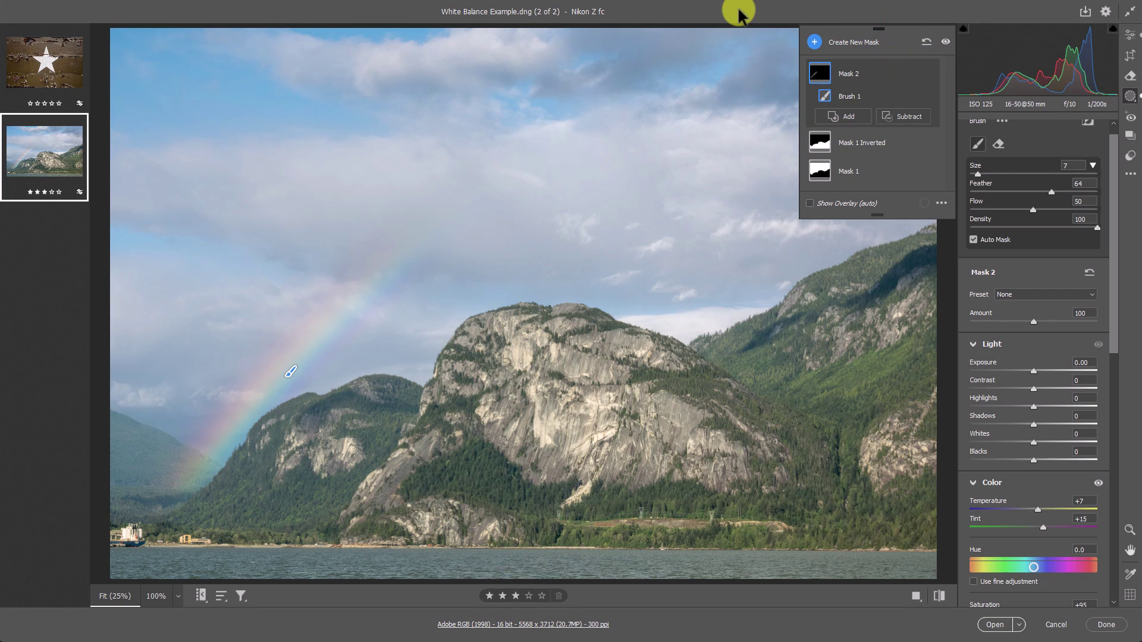
{"action": "left_click", "coordinate": [696, 112]}
{"action": "left_click", "coordinate": [1129, 37]}
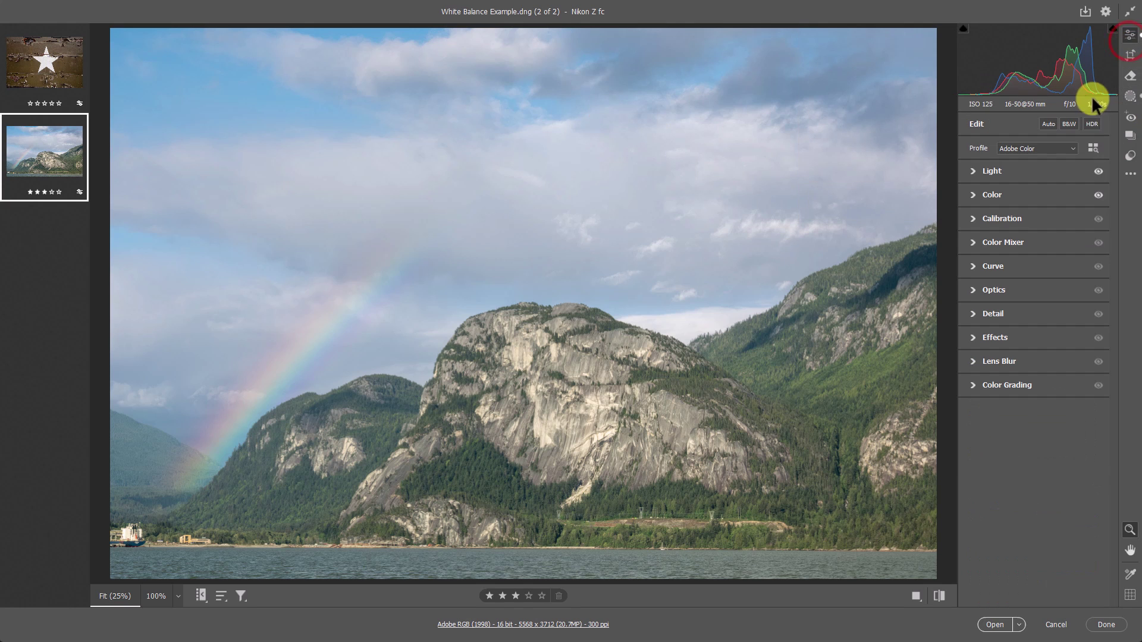
{"action": "left_click", "coordinate": [1129, 175]}
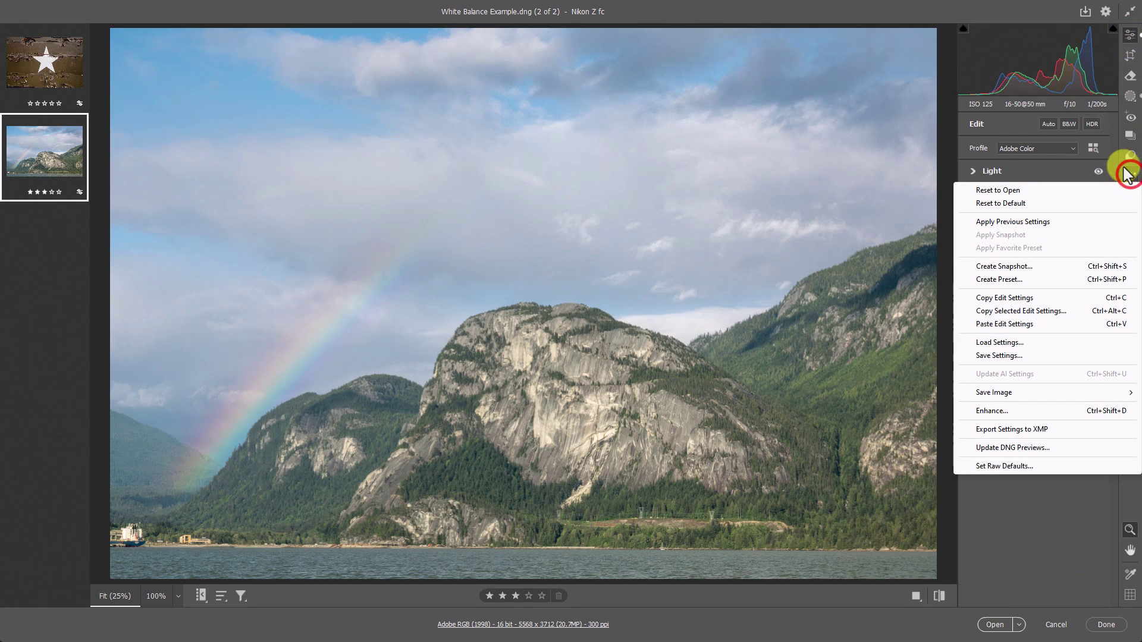
{"action": "left_click", "coordinate": [1130, 174]}
{"action": "key", "text": "ctrl+z"}
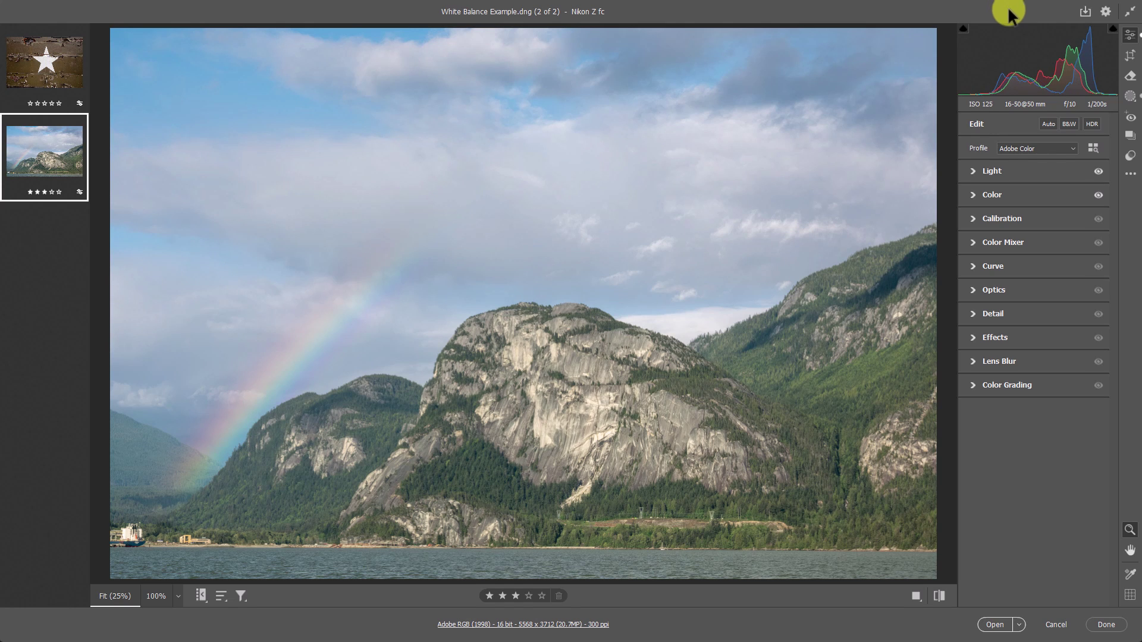
{"action": "left_click", "coordinate": [1130, 156]}
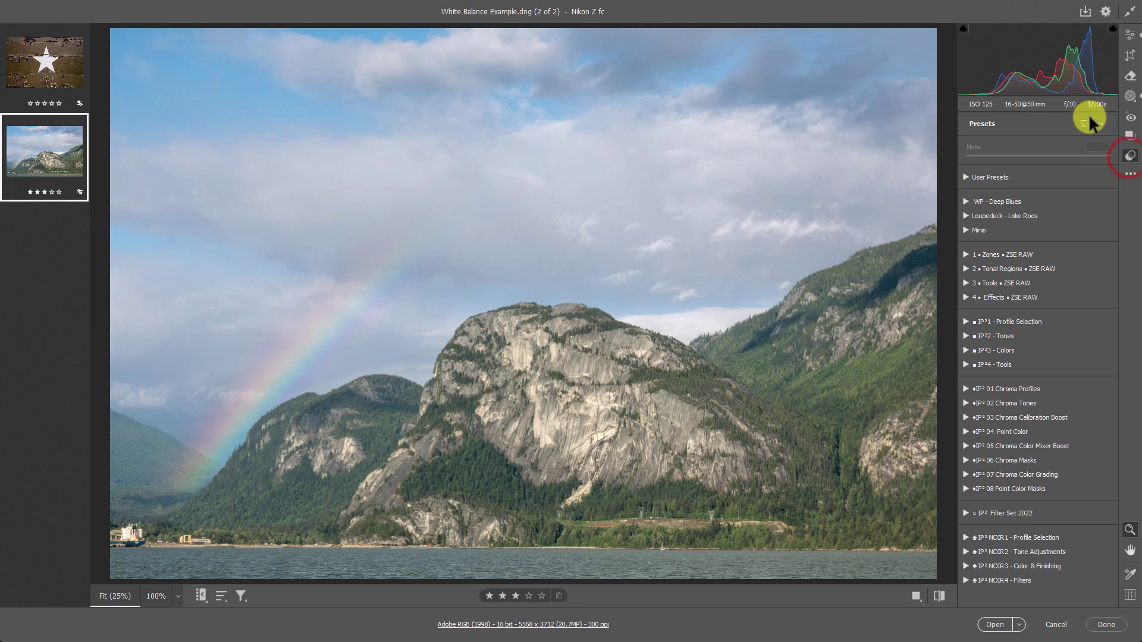
{"action": "left_click", "coordinate": [1130, 96]}
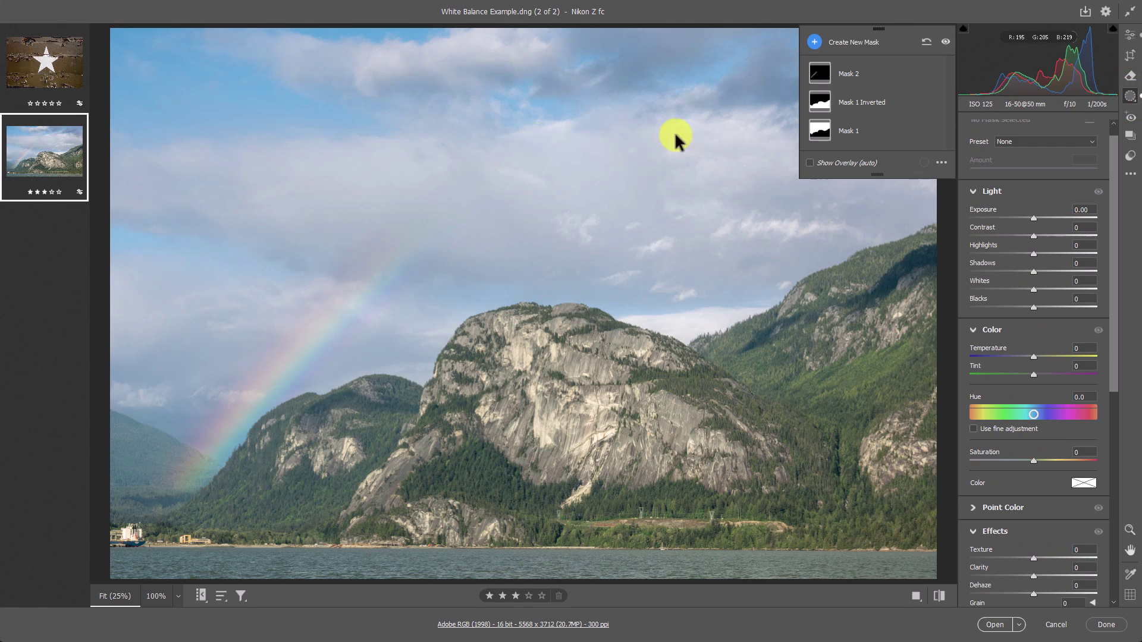
Set Mask 1 (sky) Temperature to -36 and Mask 2 (rainbow) to +14, then return to the Edit panel.
{"action": "left_click", "coordinate": [842, 131]}
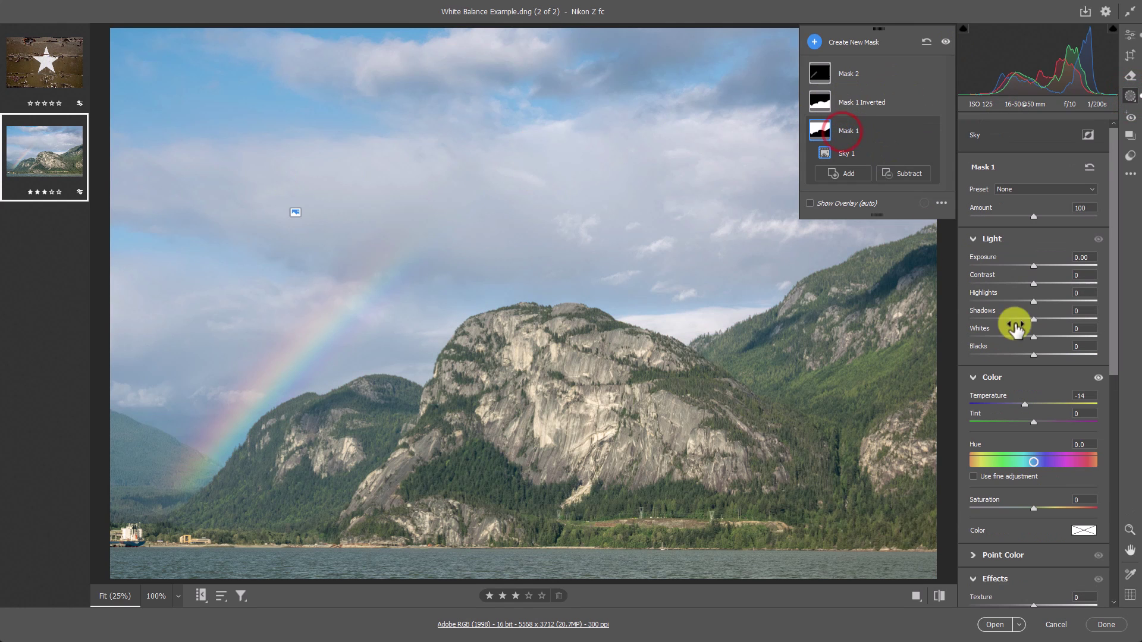
{"action": "left_click_drag", "start_coordinate": [1026, 401], "coordinate": [1012, 400]}
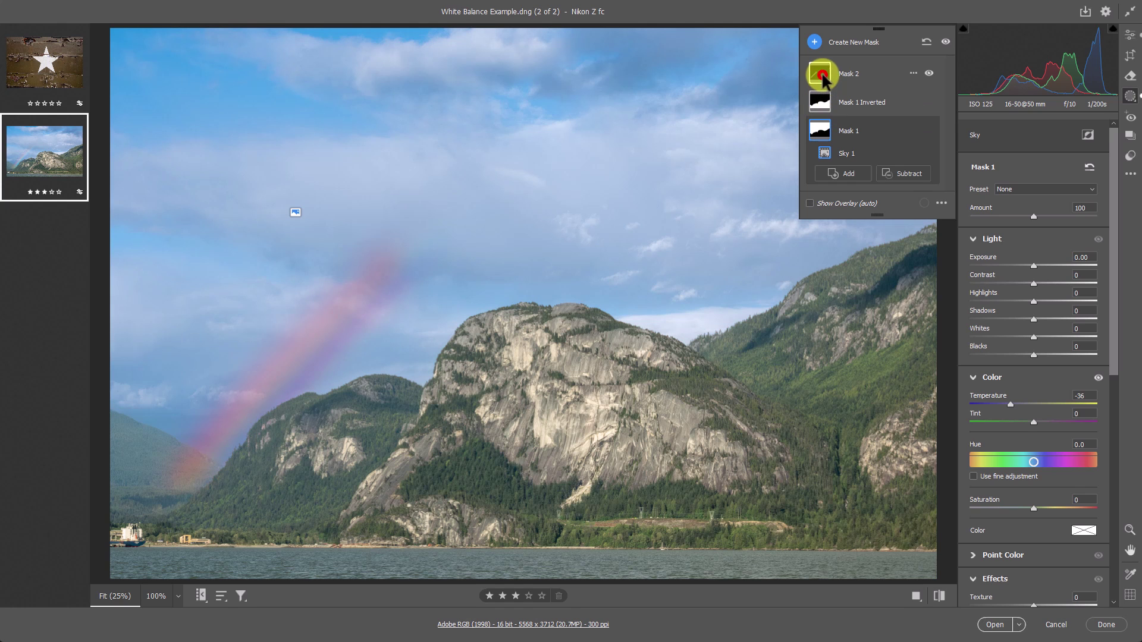
{"action": "left_click", "coordinate": [823, 75]}
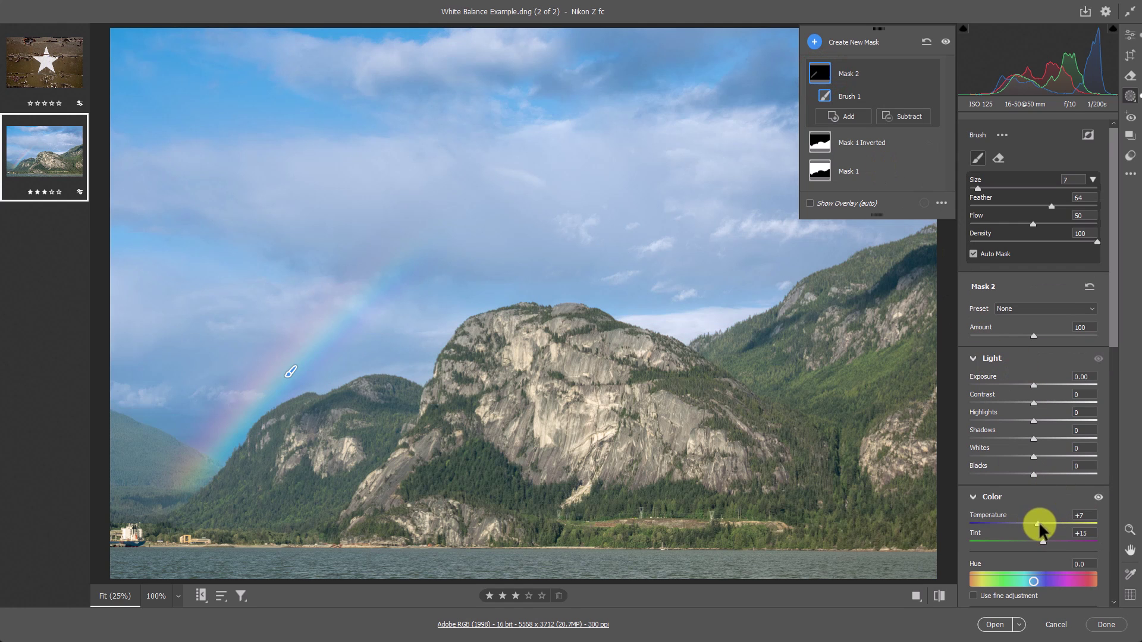
{"action": "left_click_drag", "start_coordinate": [1039, 522], "coordinate": [1043, 516]}
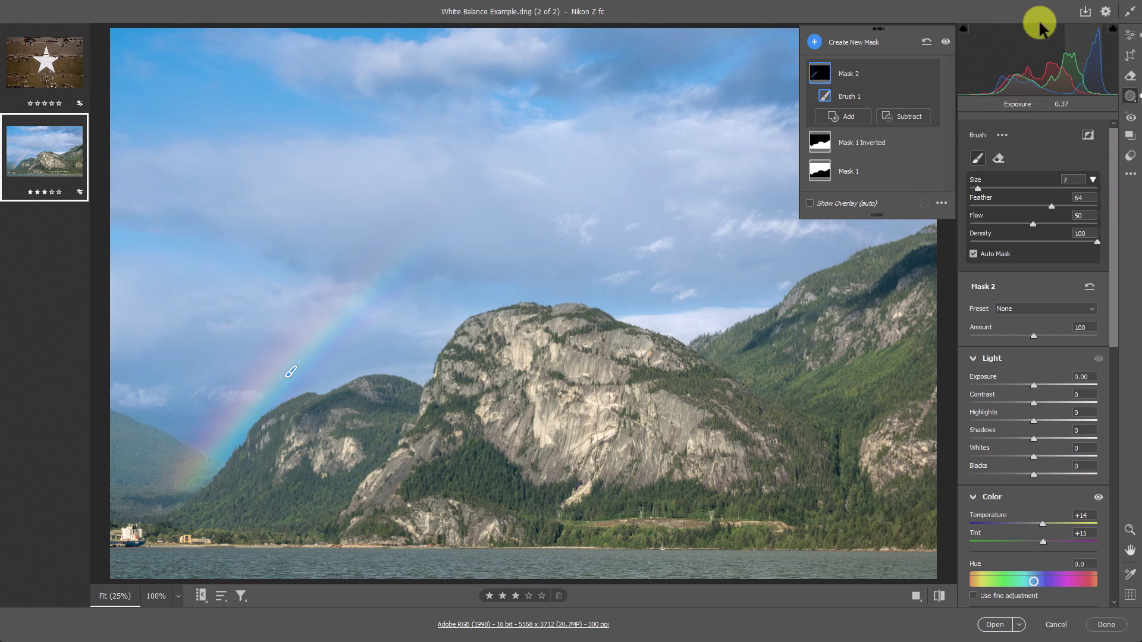
{"action": "left_click", "coordinate": [1130, 35]}
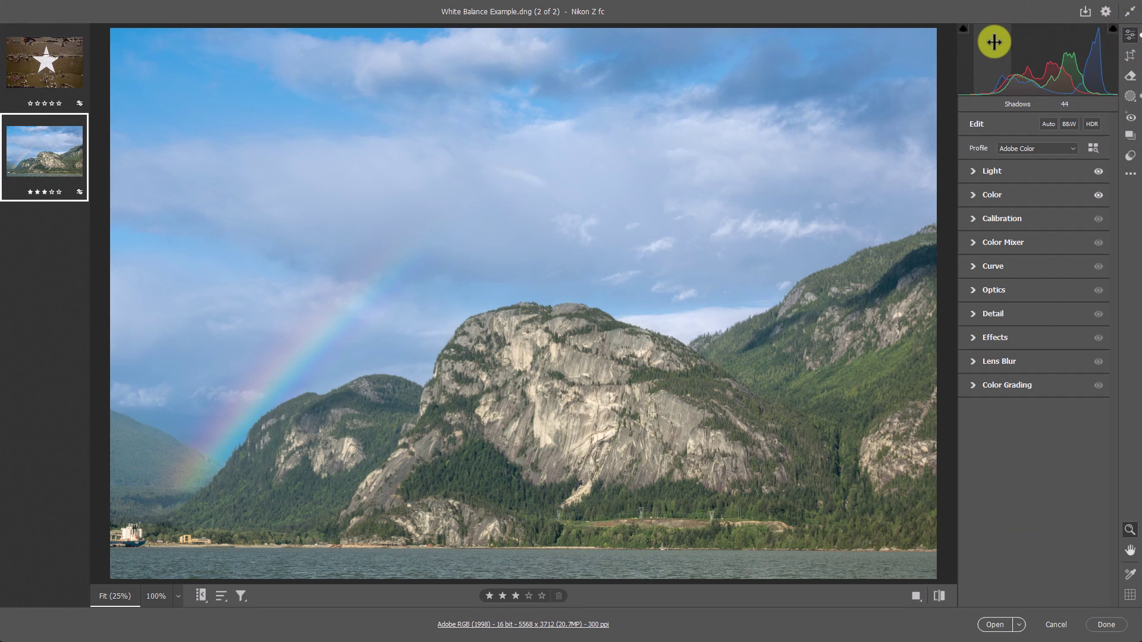